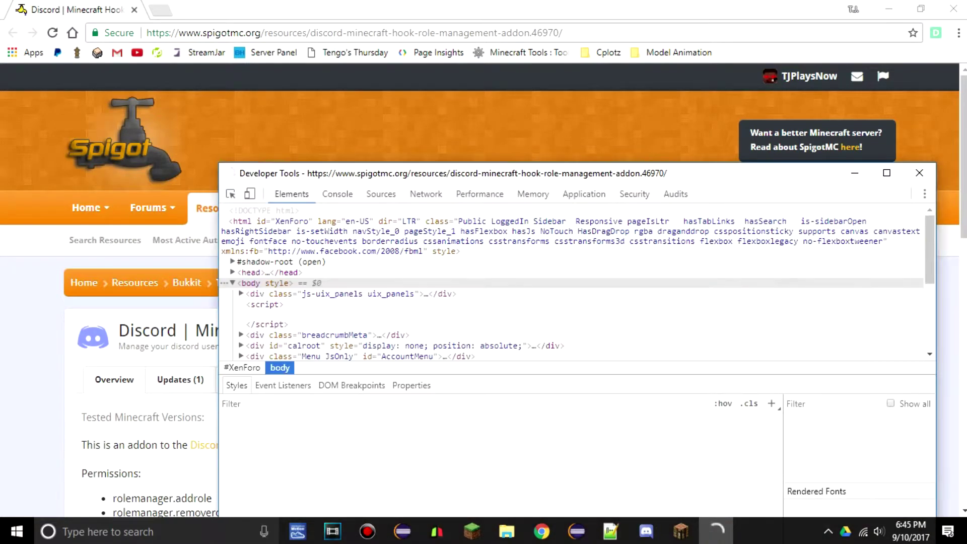
# Close the Developer Tools window covering the add-on's resource page
pyautogui.click(919, 173)
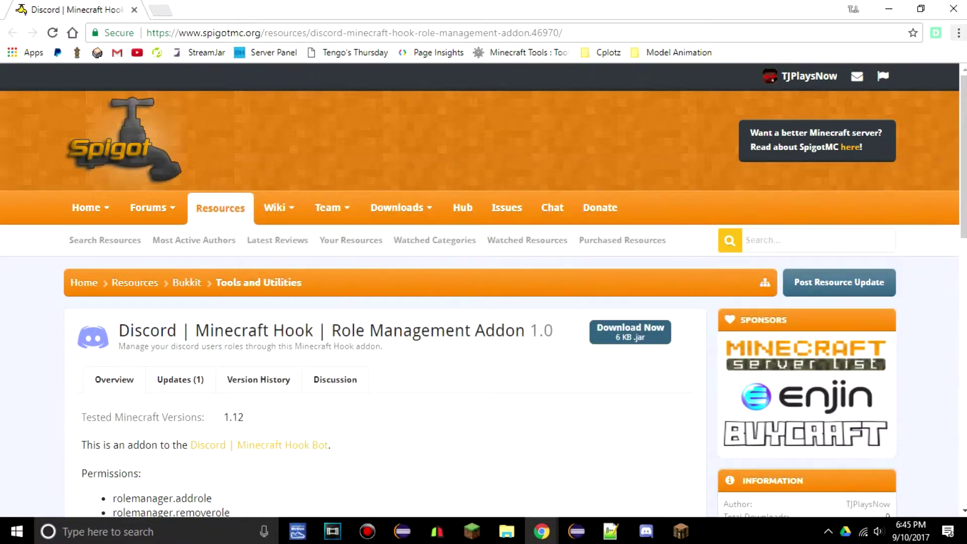
pyautogui.click(828, 531)
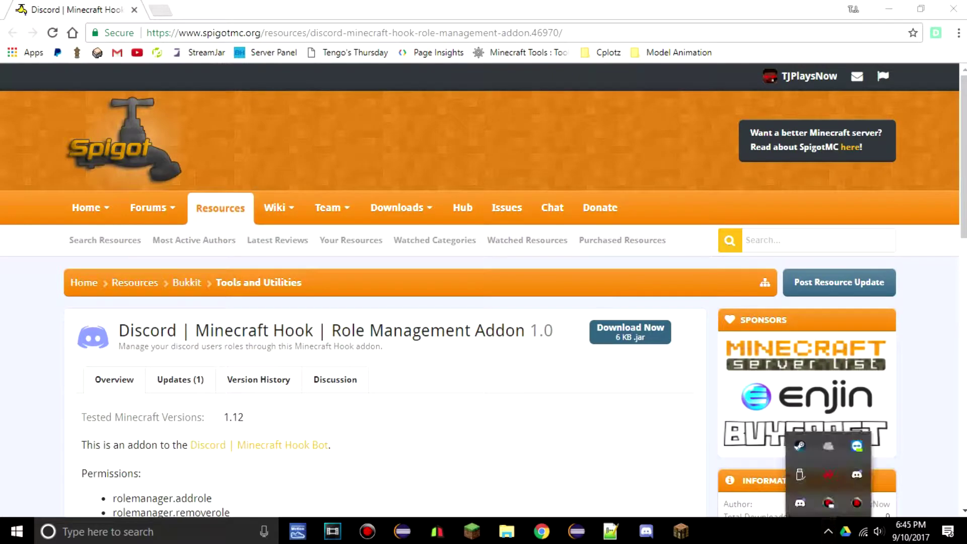
pyautogui.click(829, 501)
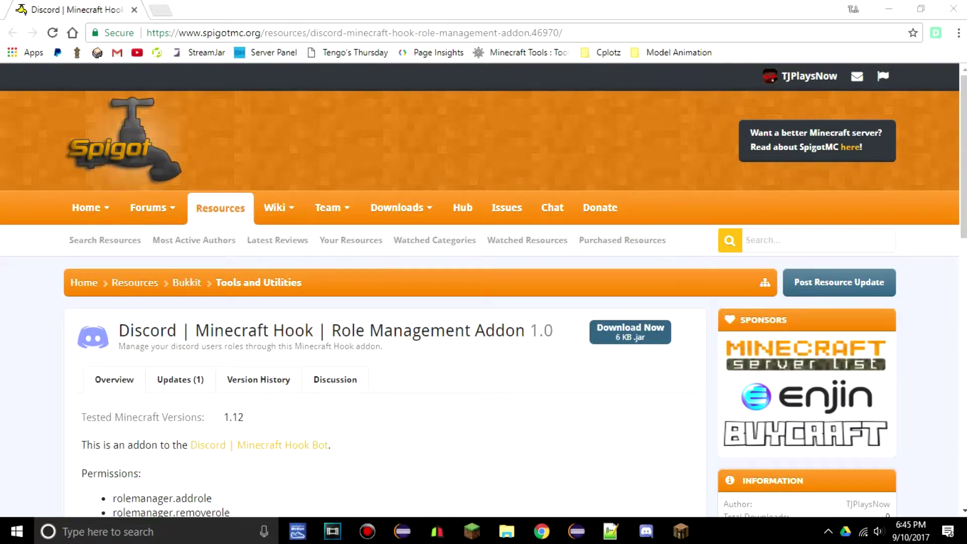
# Review the Role Management Addon 1.0 page, download its jar and keep the file despite the browser warning
pyautogui.scroll(-3, 484, 291)
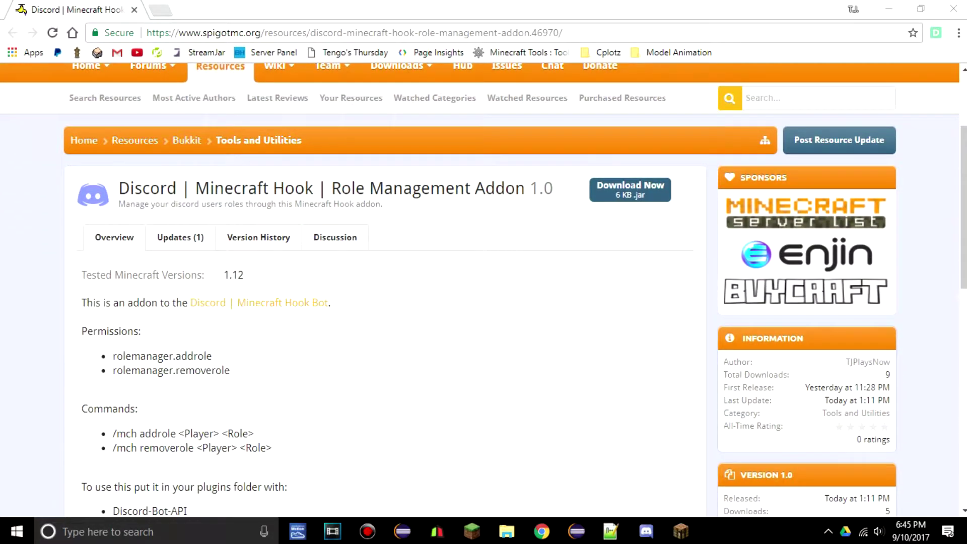
pyautogui.scroll(-2, 484, 290)
pyautogui.scroll(3, 483, 291)
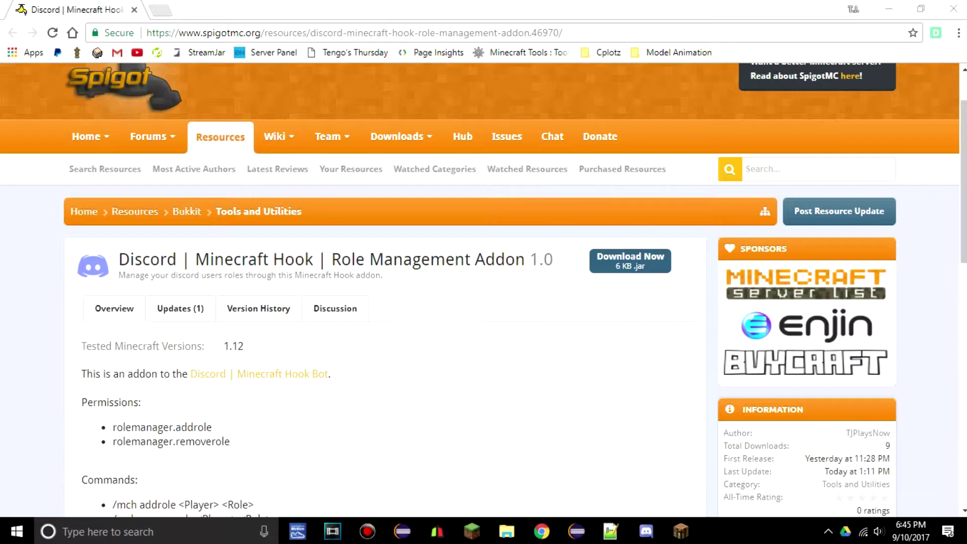
pyautogui.scroll(2, 479, 287)
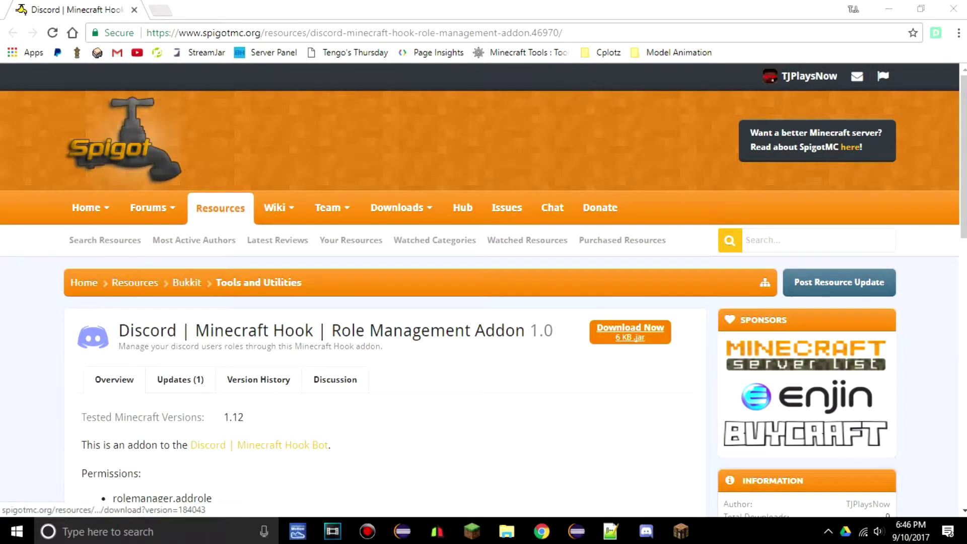
pyautogui.click(630, 332)
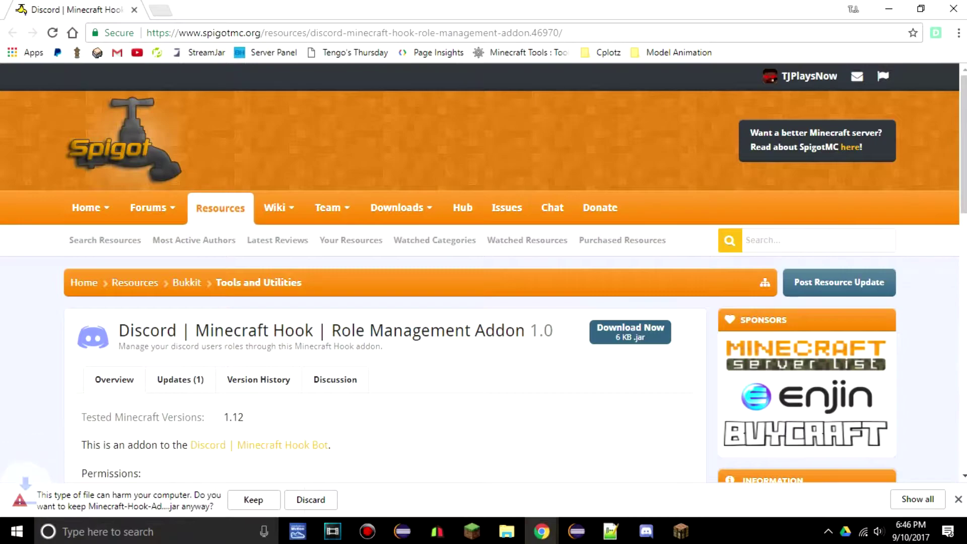
pyautogui.click(252, 500)
# Put the downloaded Role Management Addon jar into the plugins folder of Test Server
pyautogui.scroll(-5, 483, 282)
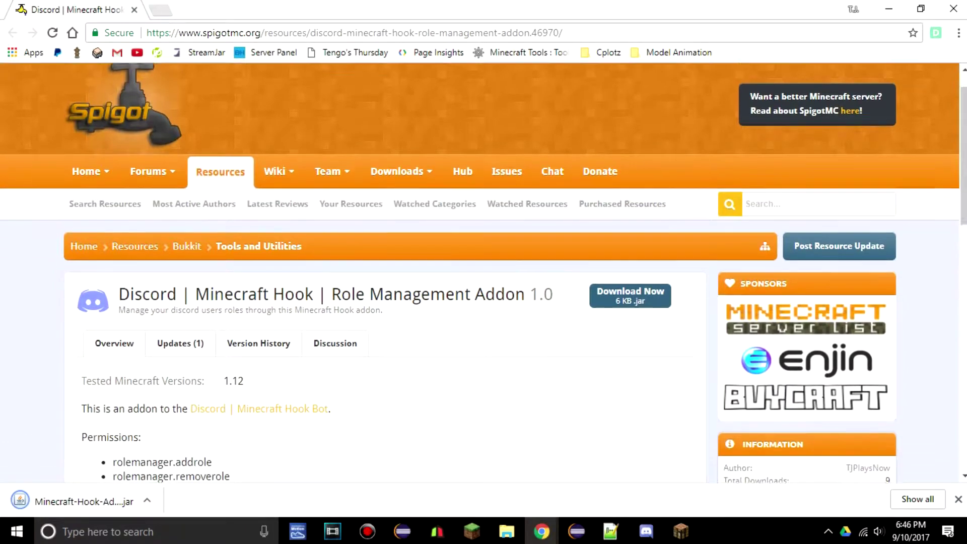
pyautogui.scroll(-3, 483, 282)
pyautogui.scroll(8, 484, 282)
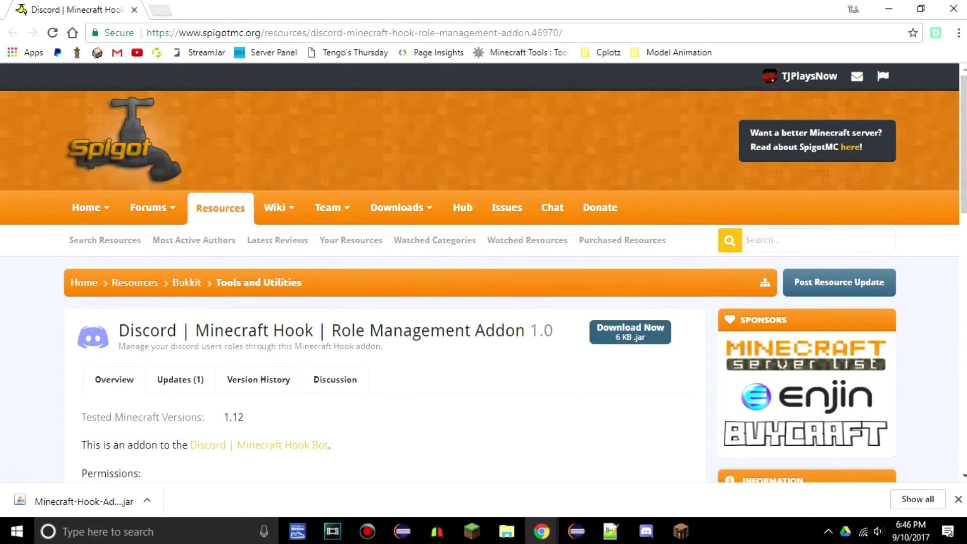
pyautogui.moveTo(55, 502); pyautogui.dragTo(199, 189)
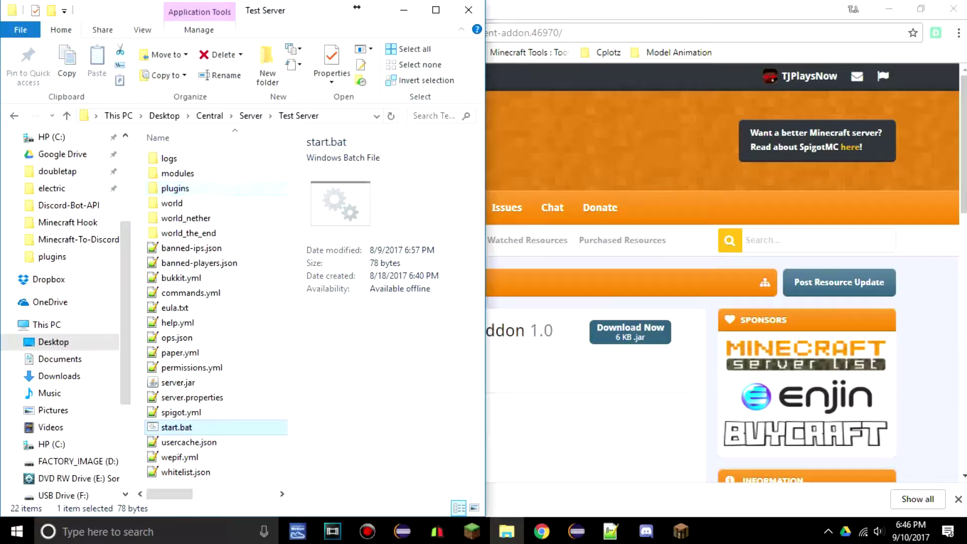
# Open the plugins folder and check the Discord-Bot-API, role management addon and Minecraft-Hook-Bot jars
pyautogui.doubleClick(175, 188)
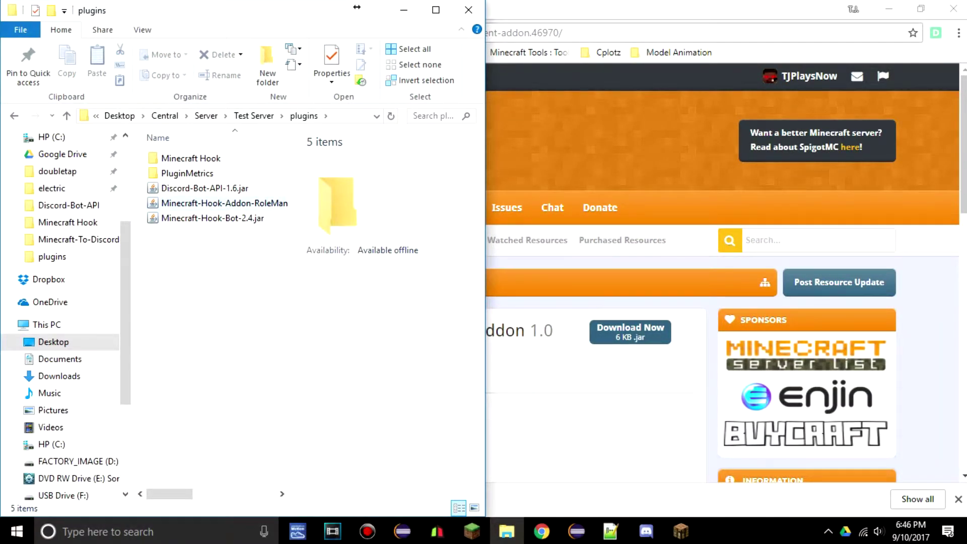
pyautogui.click(224, 203)
pyautogui.click(205, 188)
pyautogui.click(224, 203)
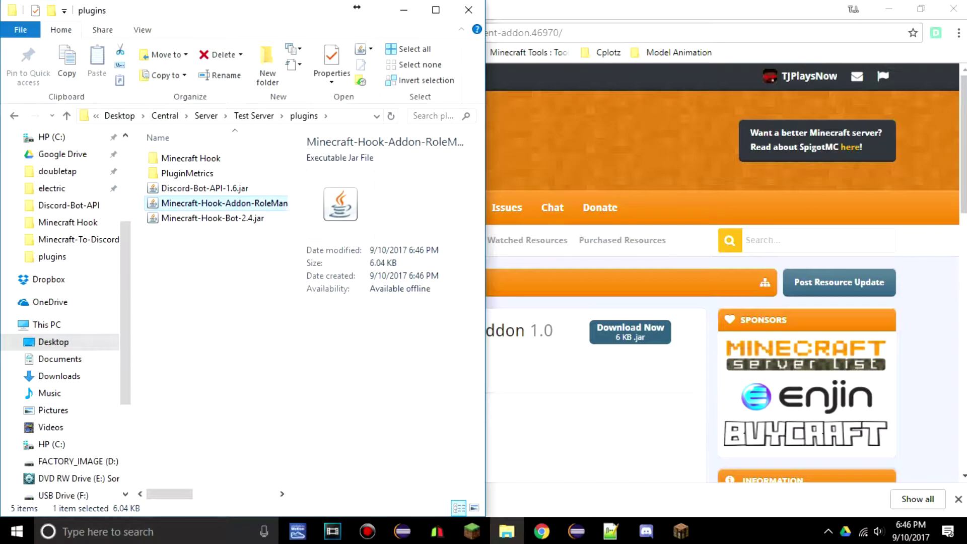
pyautogui.click(240, 218)
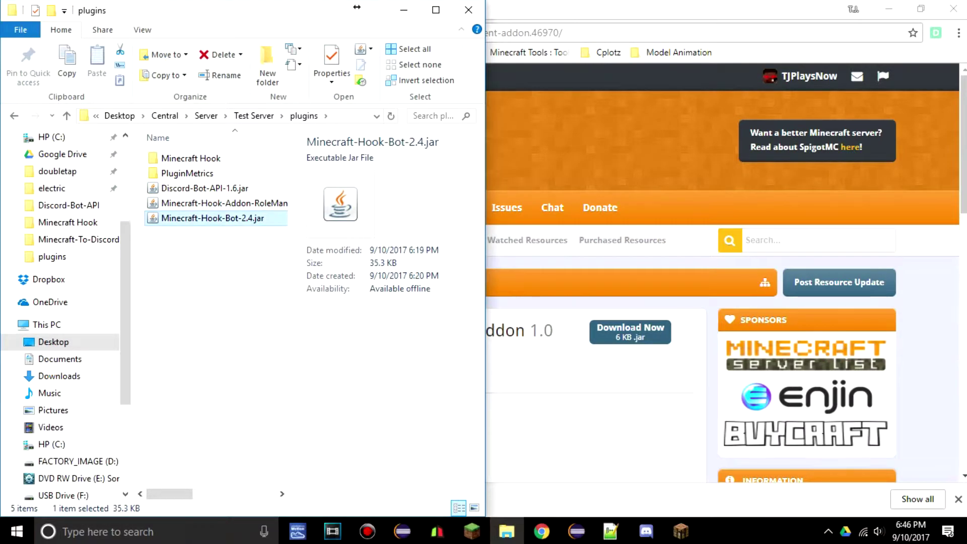
# Go back to the Test Server folder, run start.bat and maximize the server console
pyautogui.click(254, 115)
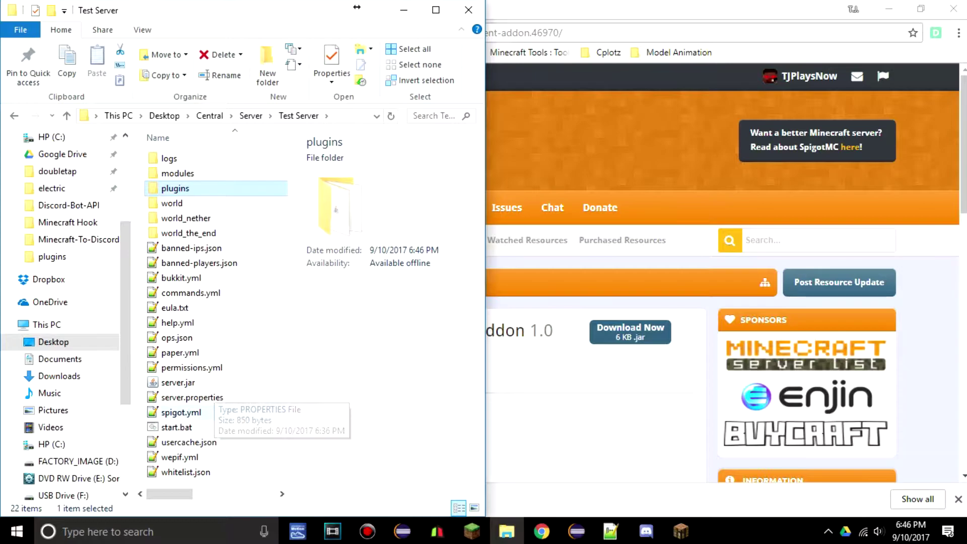
pyautogui.doubleClick(176, 427)
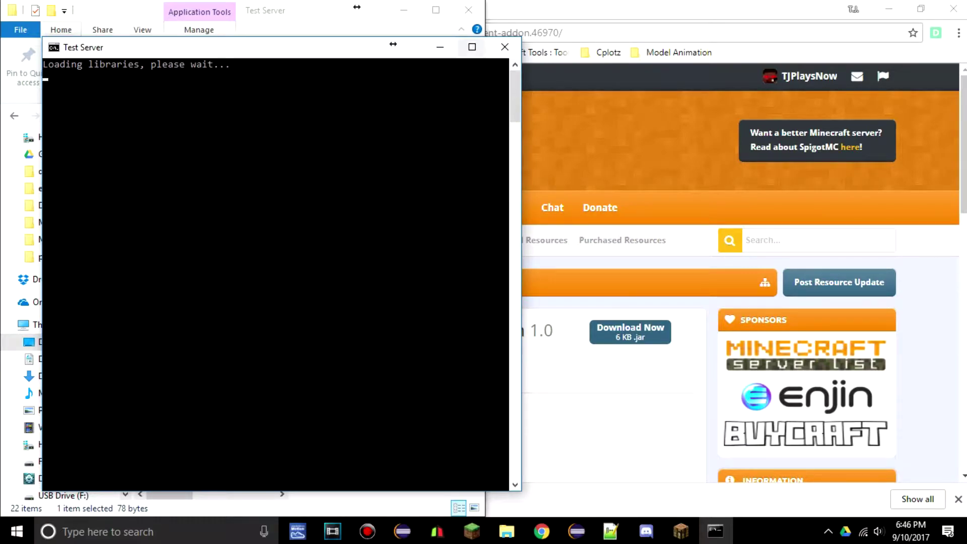
pyautogui.click(472, 47)
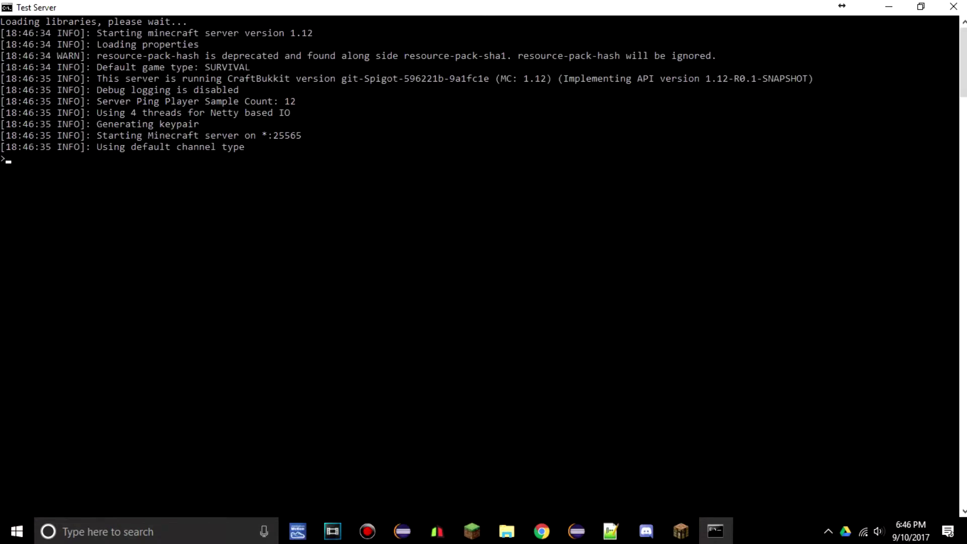
# Switch to Discord and add three new roles in the settings of the Discird | Minecraft Hook server
pyautogui.click(647, 531)
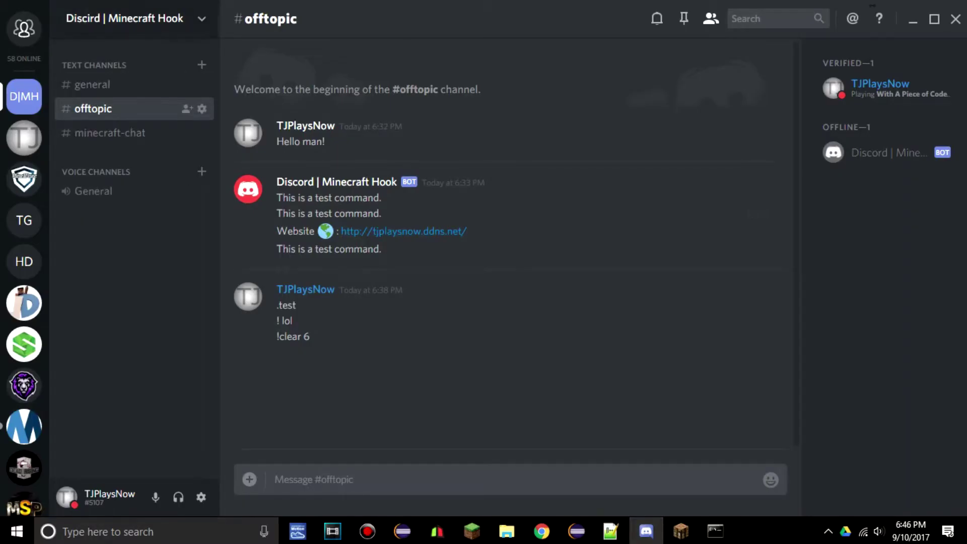
pyautogui.click(126, 19)
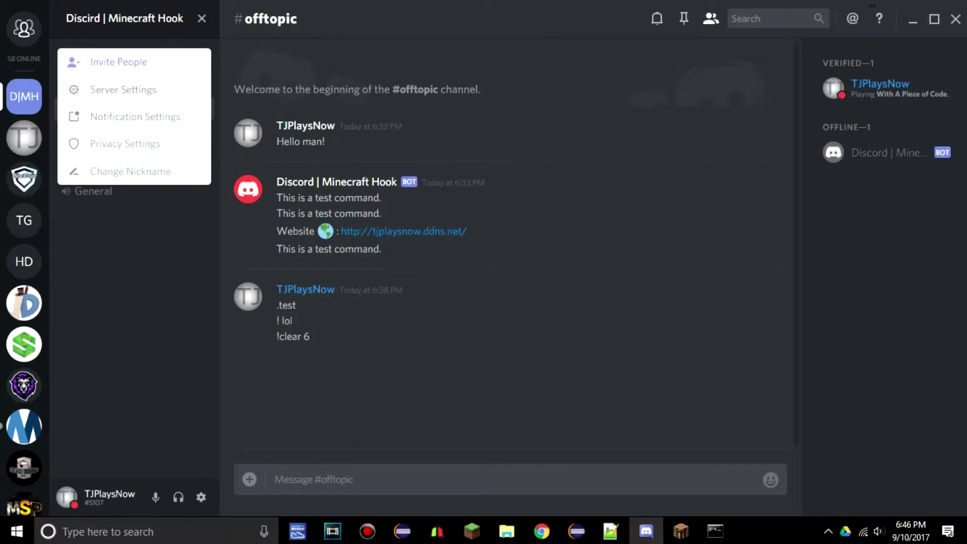
pyautogui.click(123, 89)
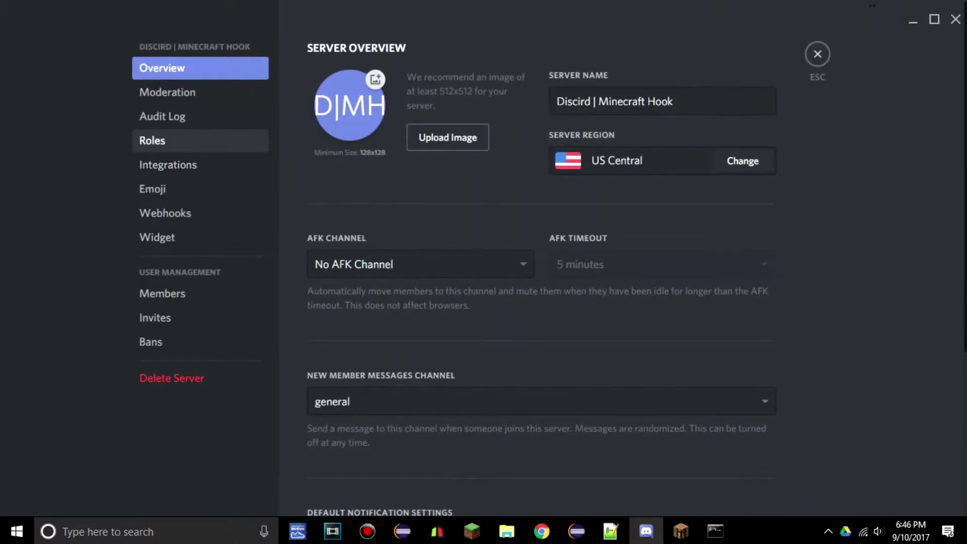
pyautogui.click(152, 140)
pyautogui.click(420, 47)
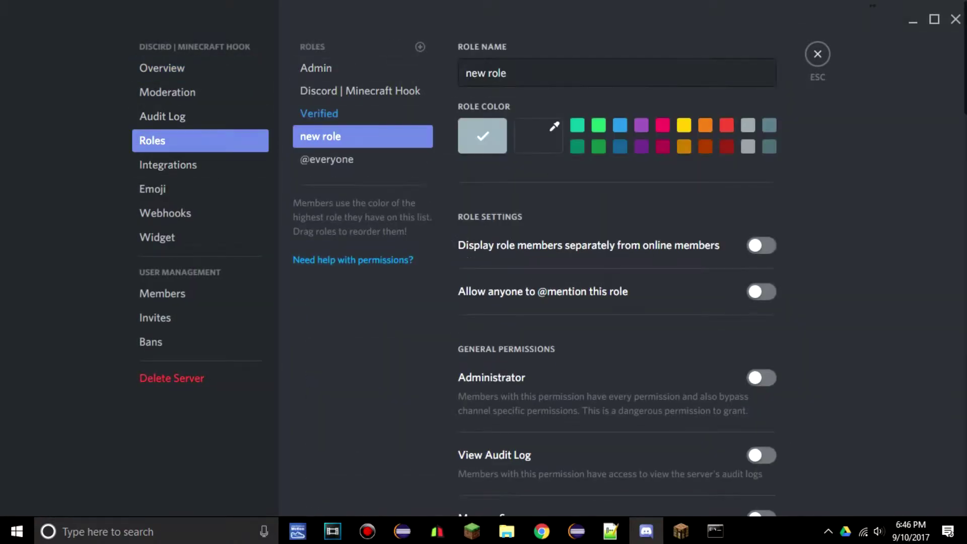
pyautogui.click(420, 47)
pyautogui.click(421, 47)
# Name the first new role VIP, colour it bright green, and move the Verified role below the new roles
pyautogui.click(363, 136)
pyautogui.tripleClick(485, 73)
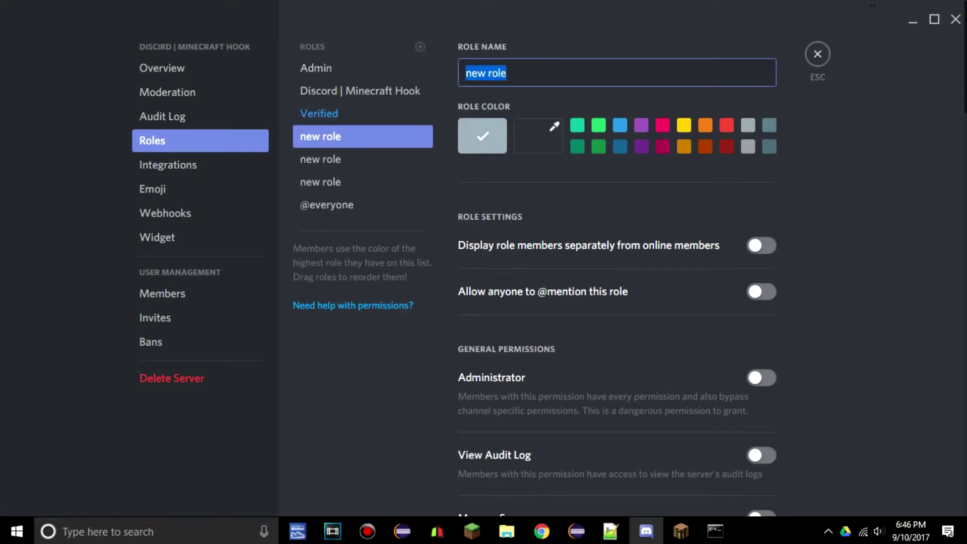
pyautogui.write('VIP')
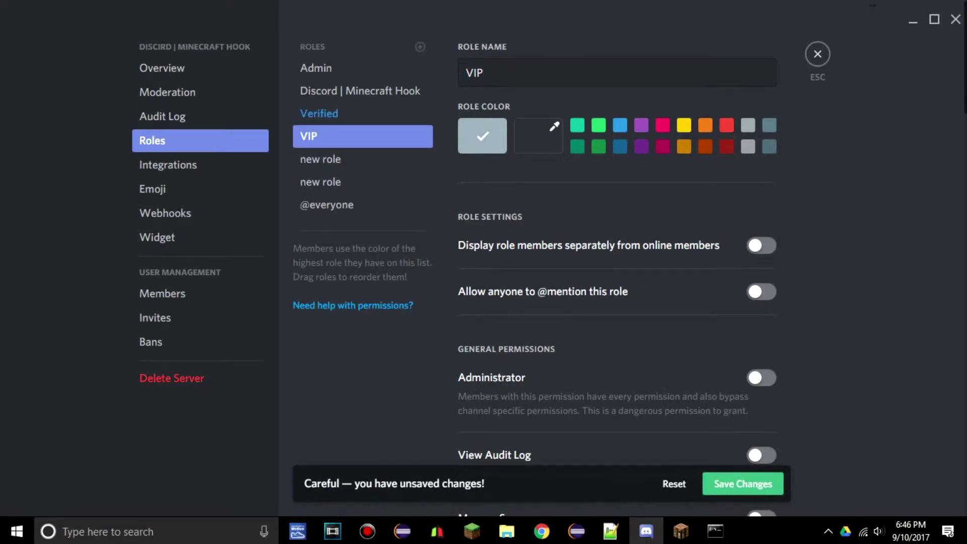
pyautogui.click(598, 125)
pyautogui.moveTo(363, 136); pyautogui.dragTo(363, 181)
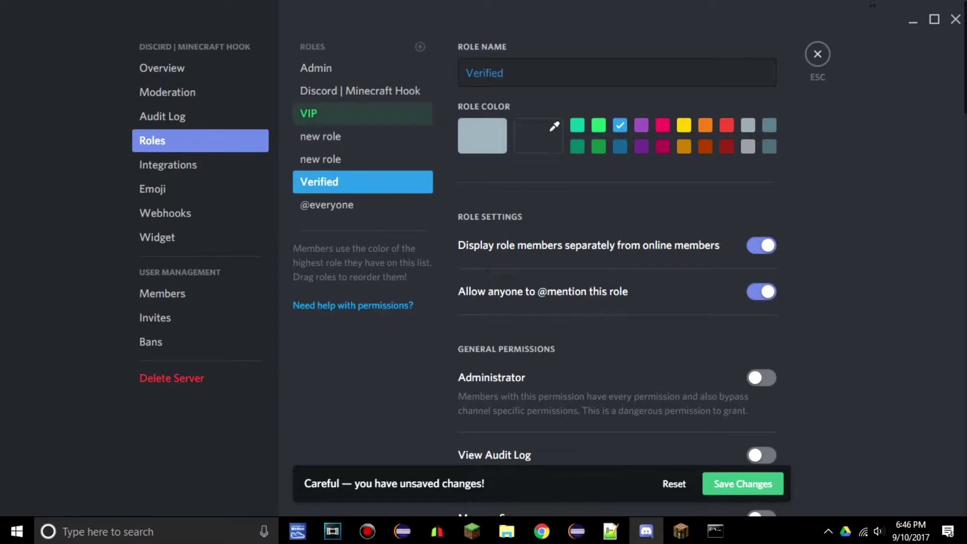
pyautogui.click(363, 113)
pyautogui.click(761, 245)
pyautogui.click(761, 292)
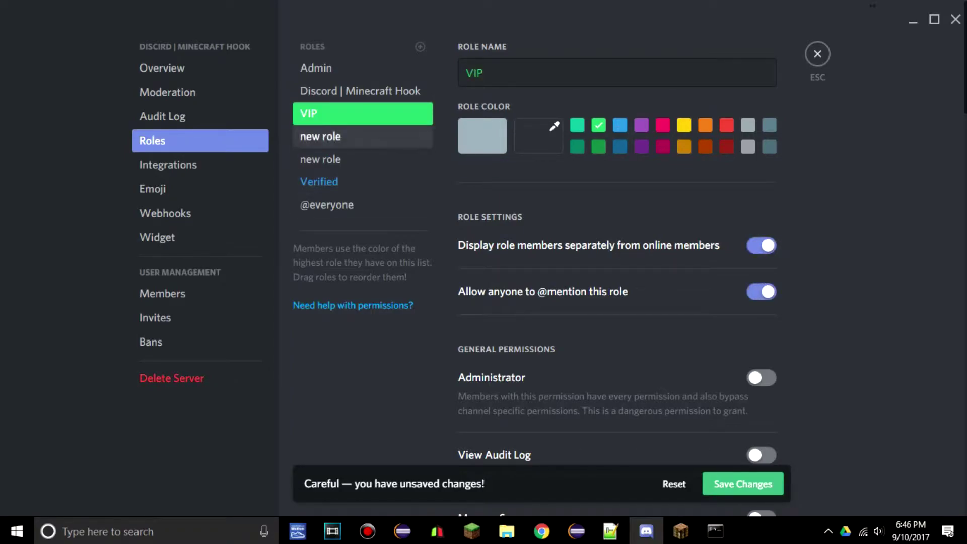
# Rename the two remaining new roles to Expirement and Test
pyautogui.click(362, 136)
pyautogui.tripleClick(522, 72)
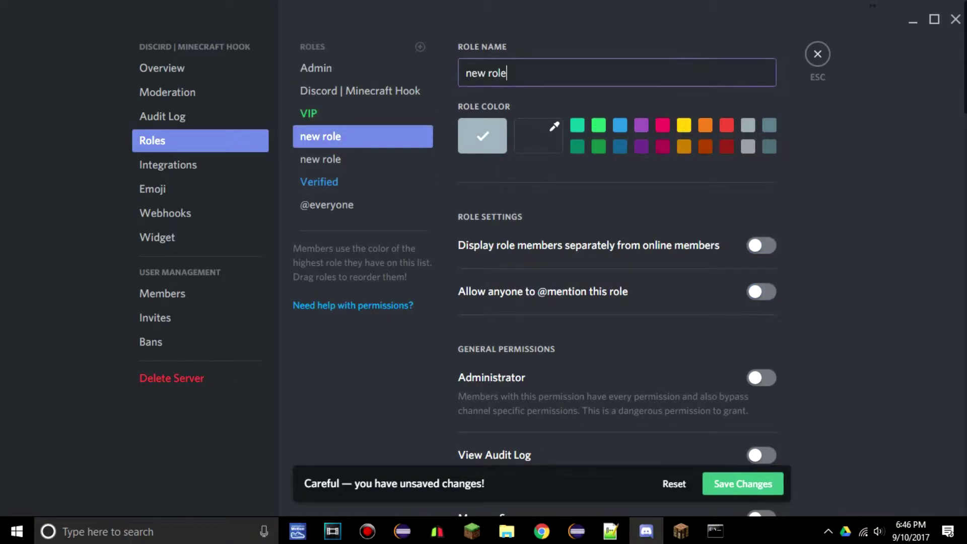
pyautogui.write('E')
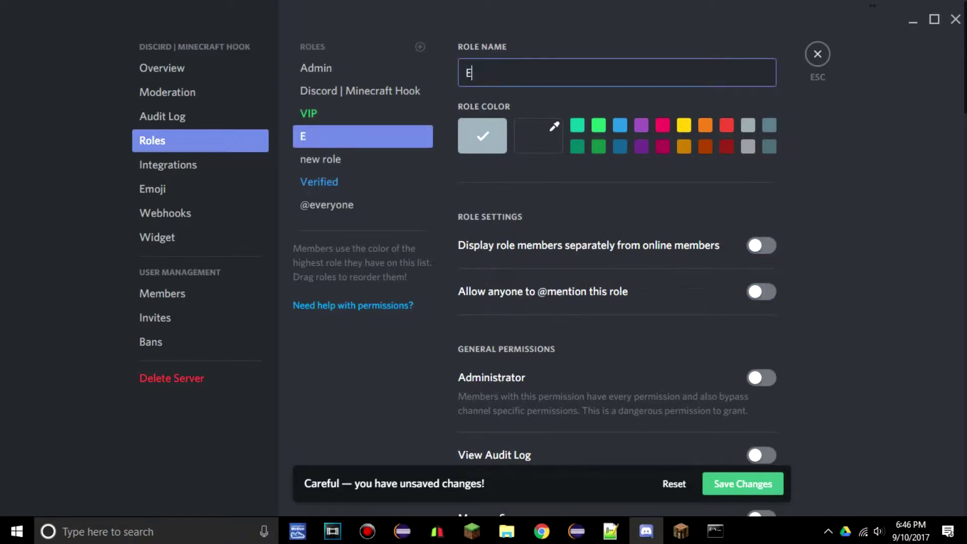
pyautogui.write('xpirement')
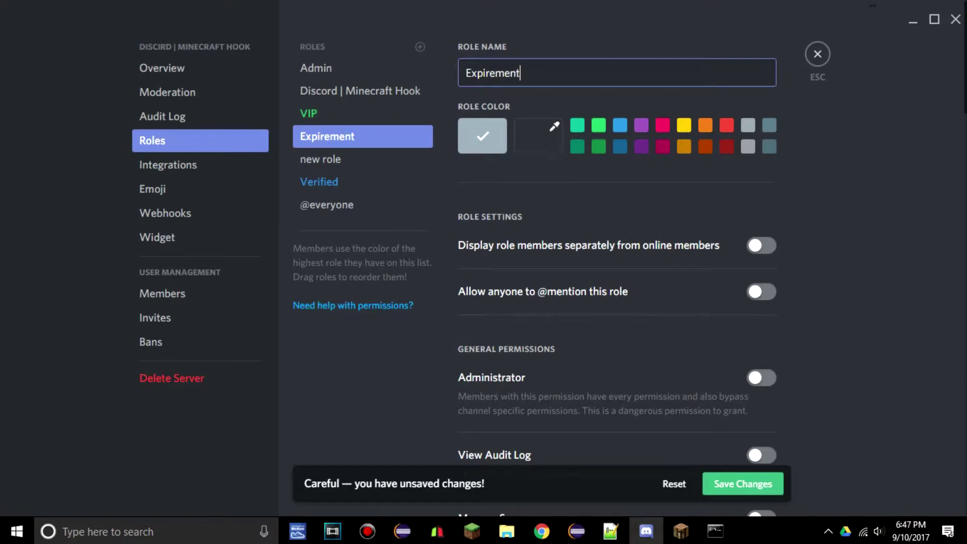
pyautogui.click(363, 159)
pyautogui.tripleClick(522, 72)
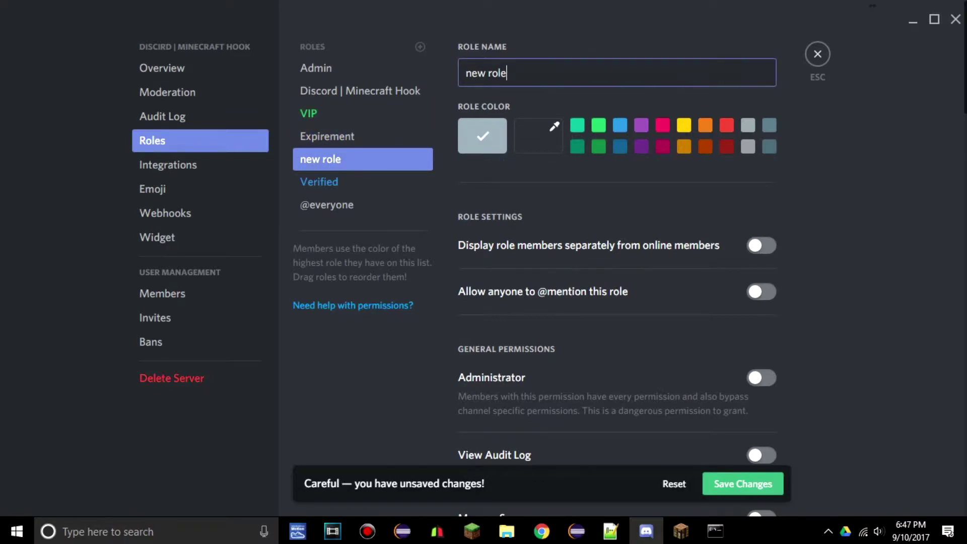
pyautogui.write('Test')
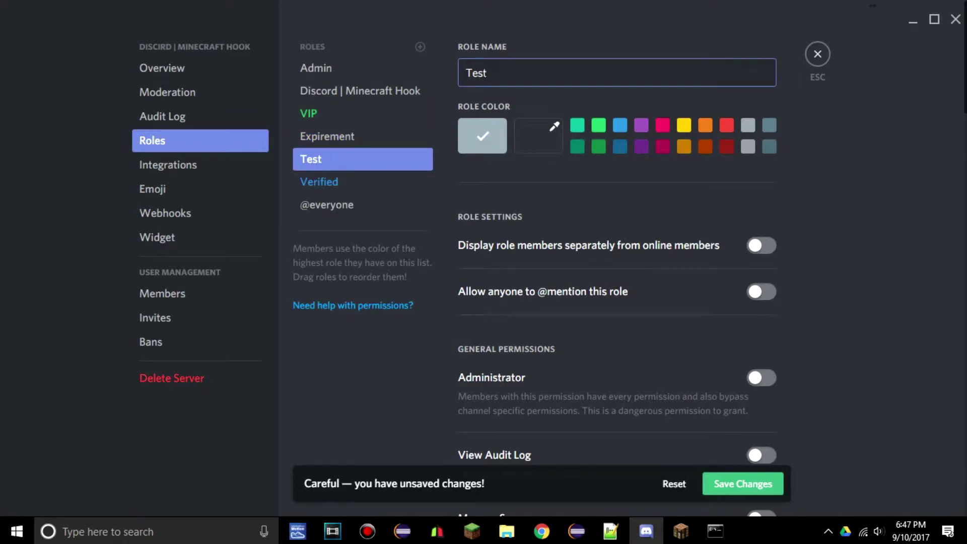
# Enable separate member display and mentions by anyone for the Test and Expirement roles, and save the role changes
pyautogui.click(761, 245)
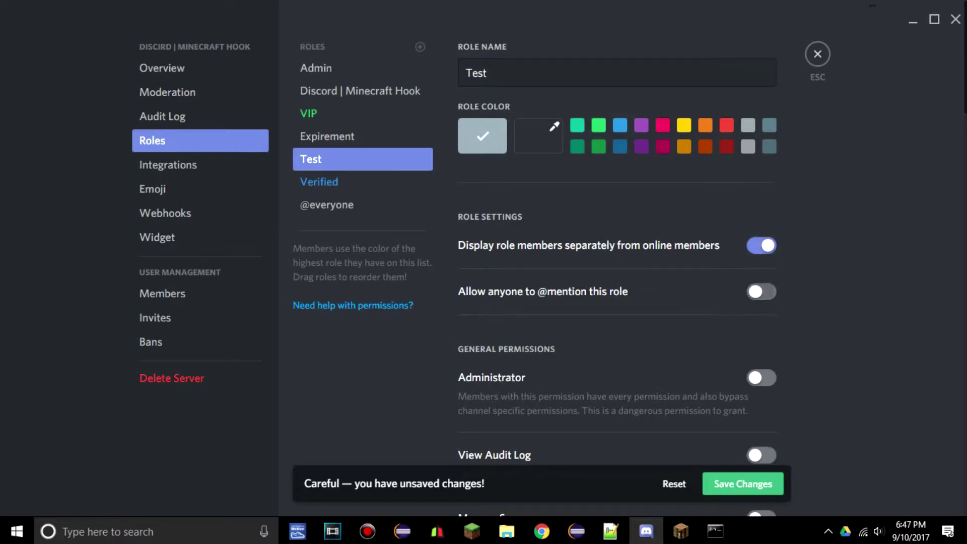
pyautogui.click(761, 292)
pyautogui.click(362, 136)
pyautogui.click(762, 245)
pyautogui.click(761, 292)
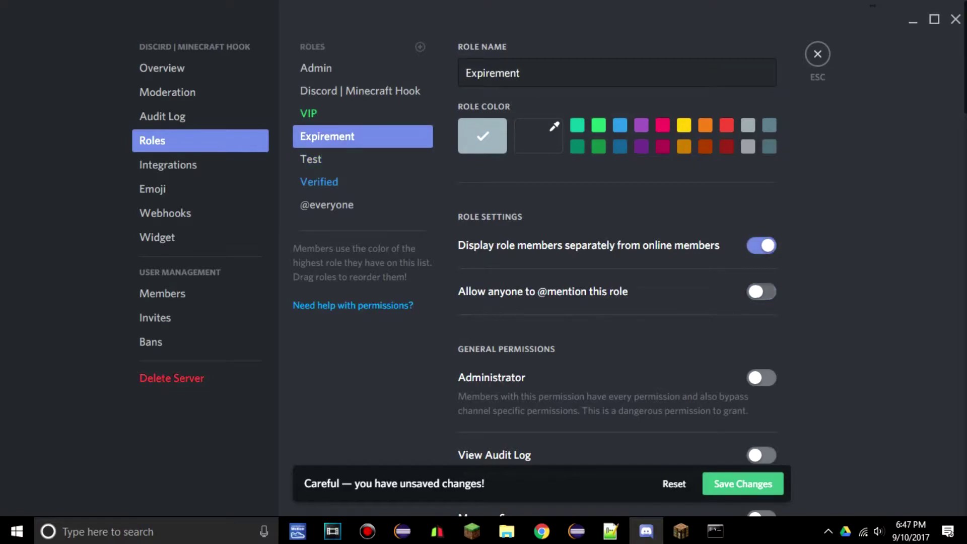
pyautogui.click(743, 484)
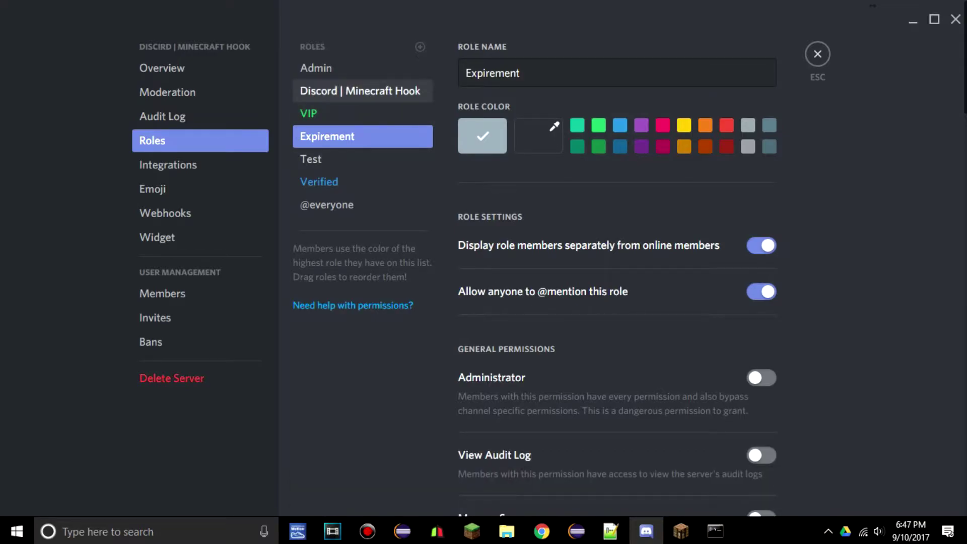
# Compare the Discord | Minecraft Hook bot role with the VIP role directly below it in the role order
pyautogui.click(363, 90)
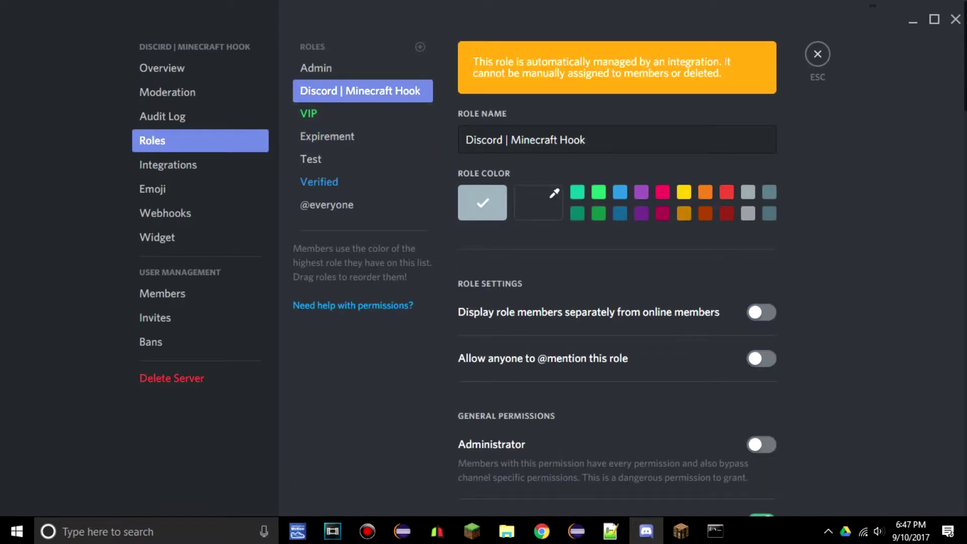
pyautogui.click(363, 113)
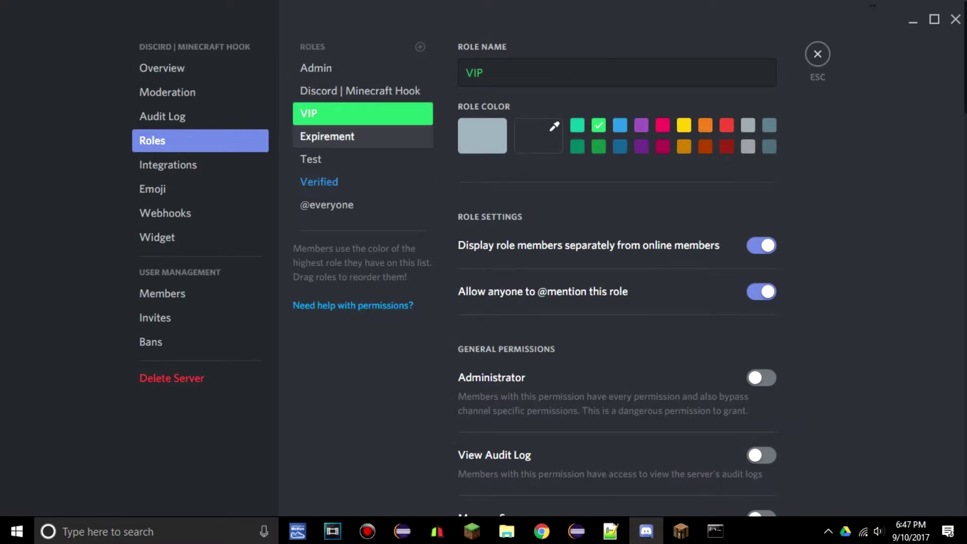
pyautogui.click(363, 90)
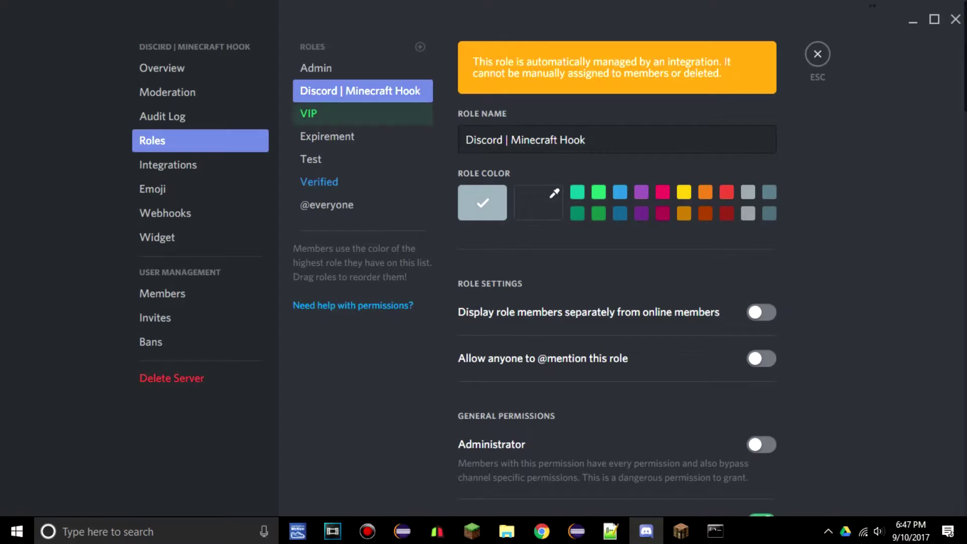
# Leave the role settings, switch to the Test Server console, and run mch addrole with the player's username and the role test
pyautogui.click(817, 54)
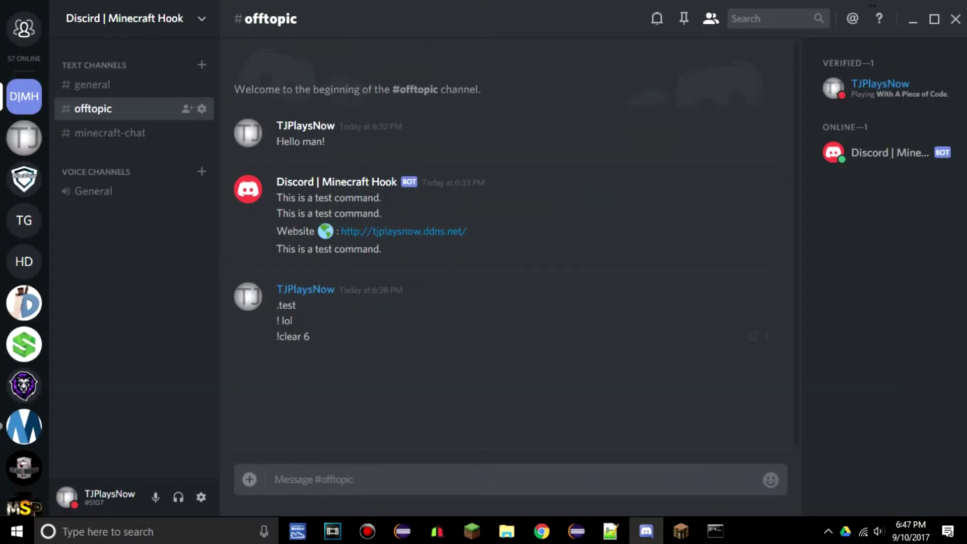
pyautogui.click(680, 531)
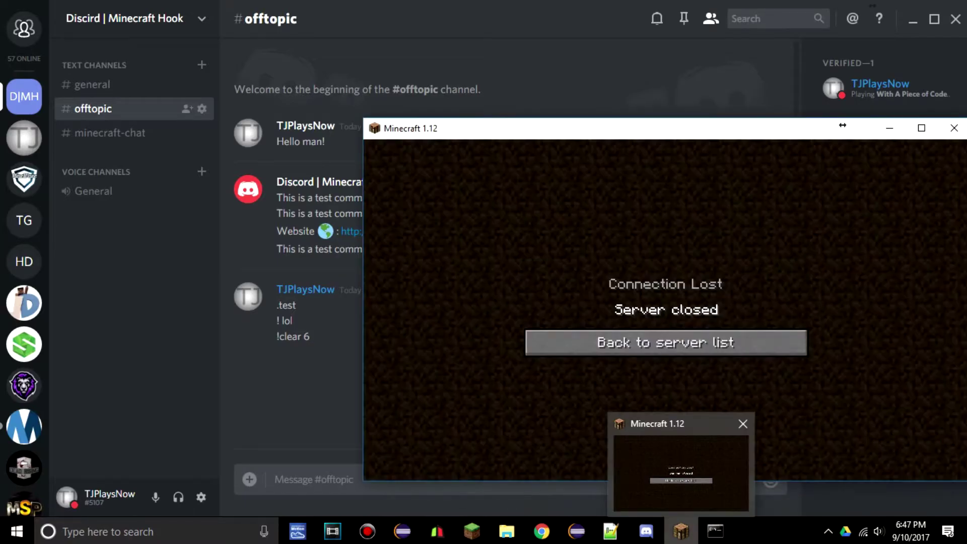
pyautogui.click(715, 531)
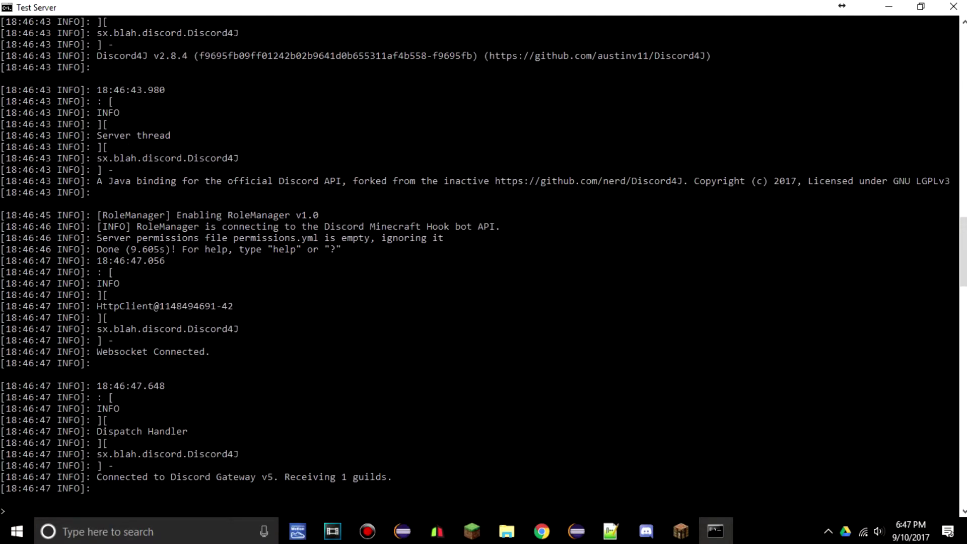
pyautogui.write('mch addrole TJPlaysNow')
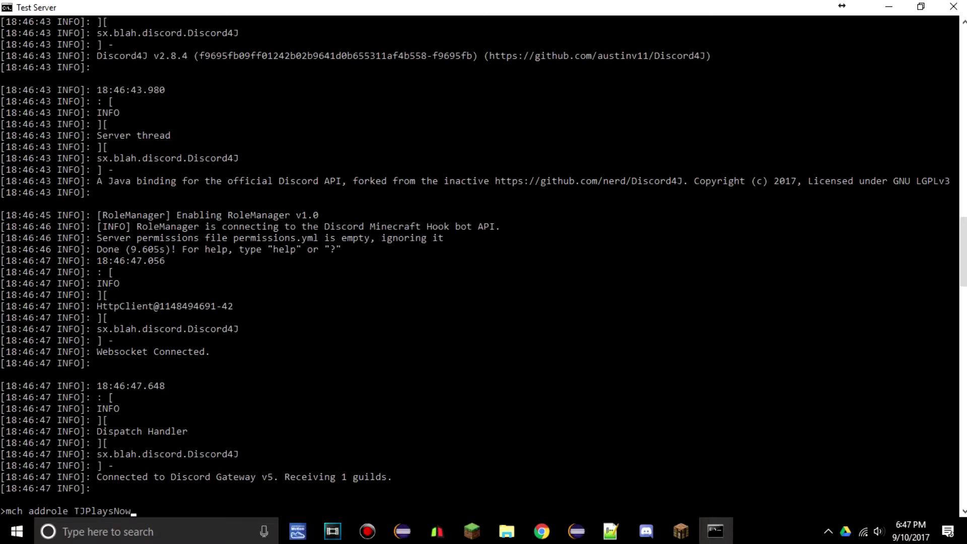
pyautogui.write(' Test')
pyautogui.press('BackSpace')
pyautogui.press('BackSpace')
pyautogui.press('BackSpace')
pyautogui.press('BackSpace')
pyautogui.write('test')
pyautogui.press('Return')
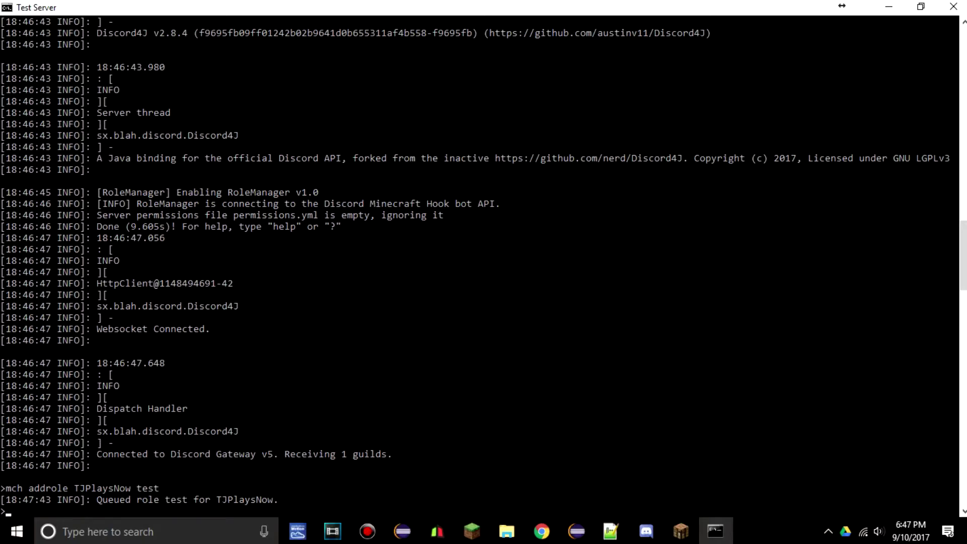
# Switch to Minecraft, reposition its window over Discord, and join the third server in the multiplayer list
pyautogui.click(681, 531)
pyautogui.click(665, 342)
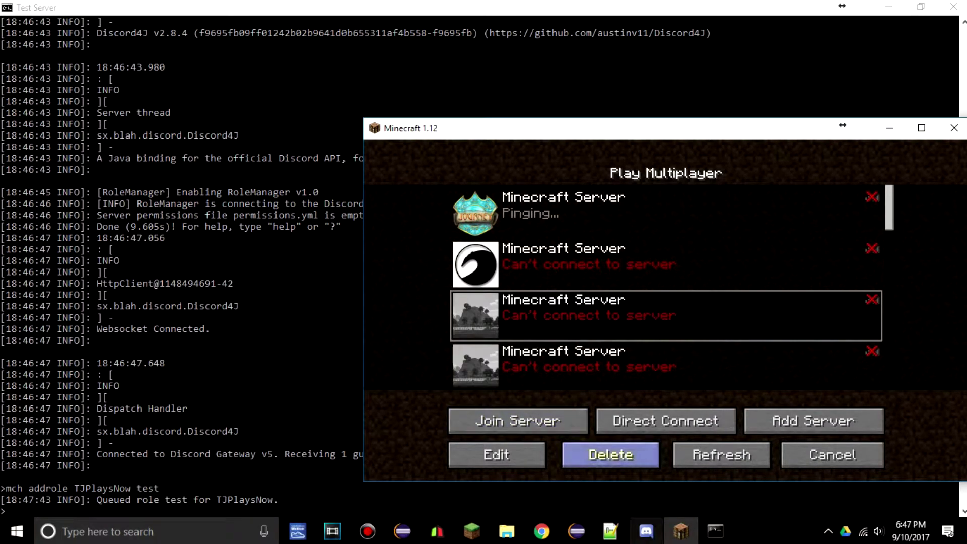
pyautogui.click(646, 531)
pyautogui.click(680, 531)
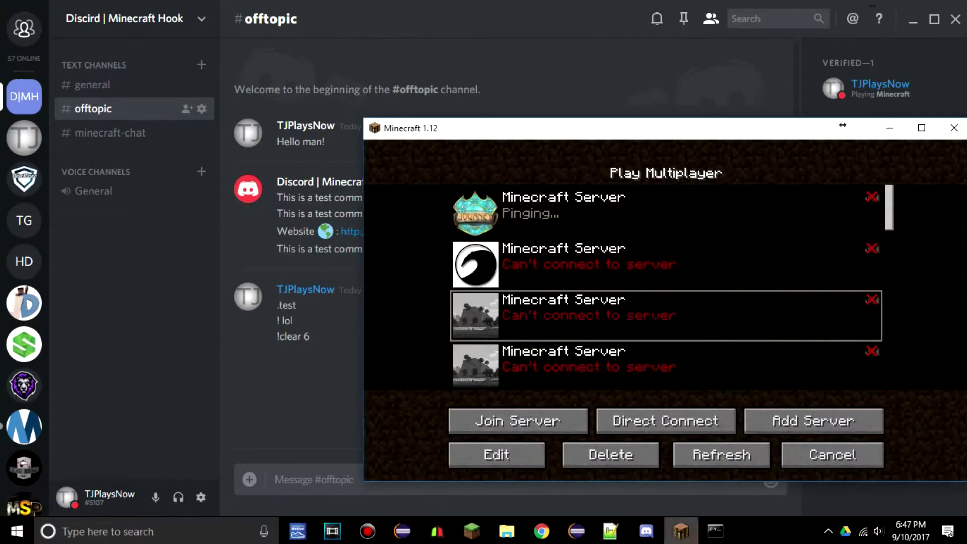
pyautogui.moveTo(842, 125); pyautogui.dragTo(635, 96)
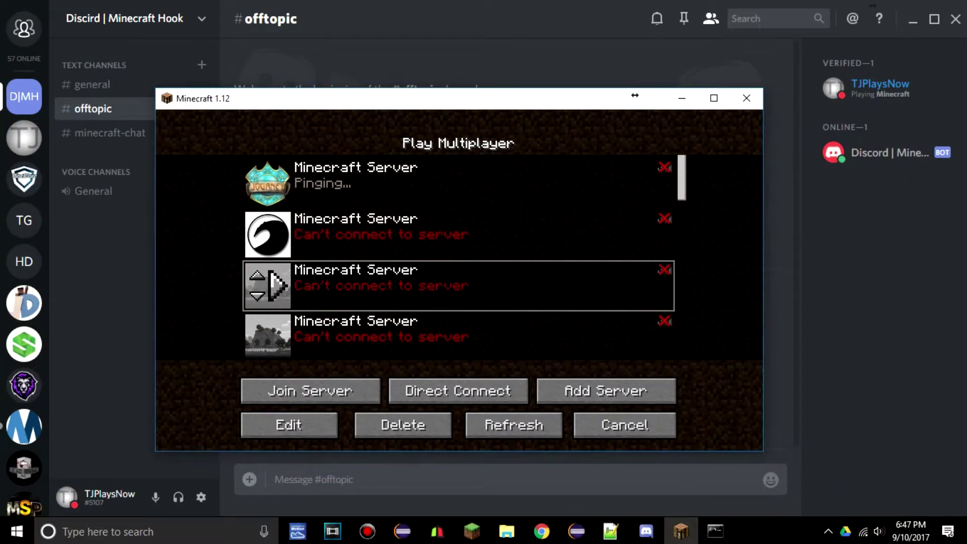
pyautogui.press('Return')
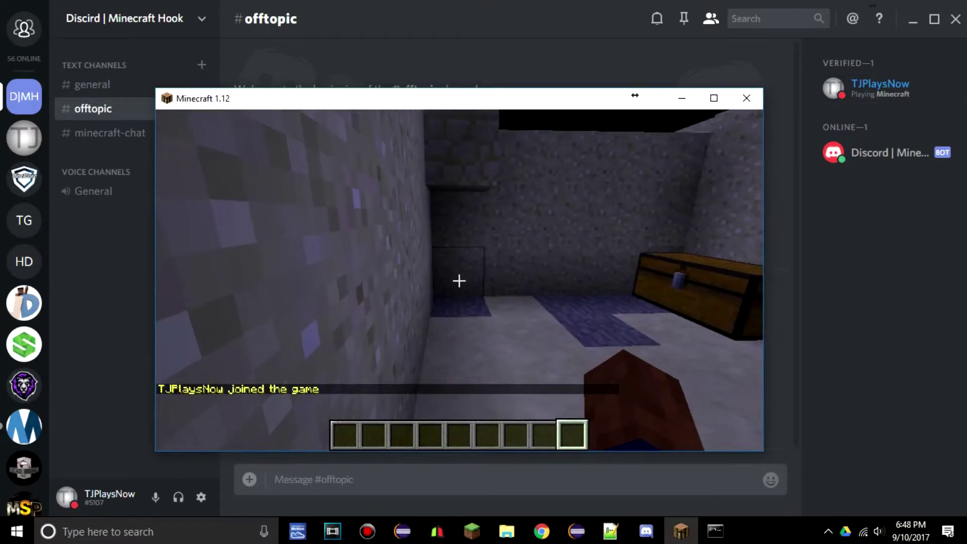
pyautogui.press('e')
# Check the server console's login output and the roles on the player's Discord profile
pyautogui.click(715, 531)
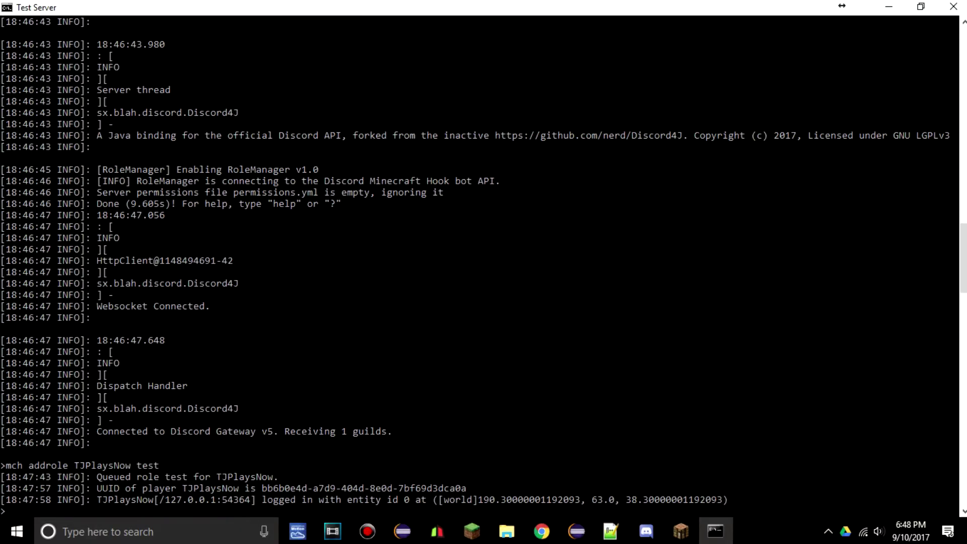
pyautogui.click(647, 531)
pyautogui.click(880, 88)
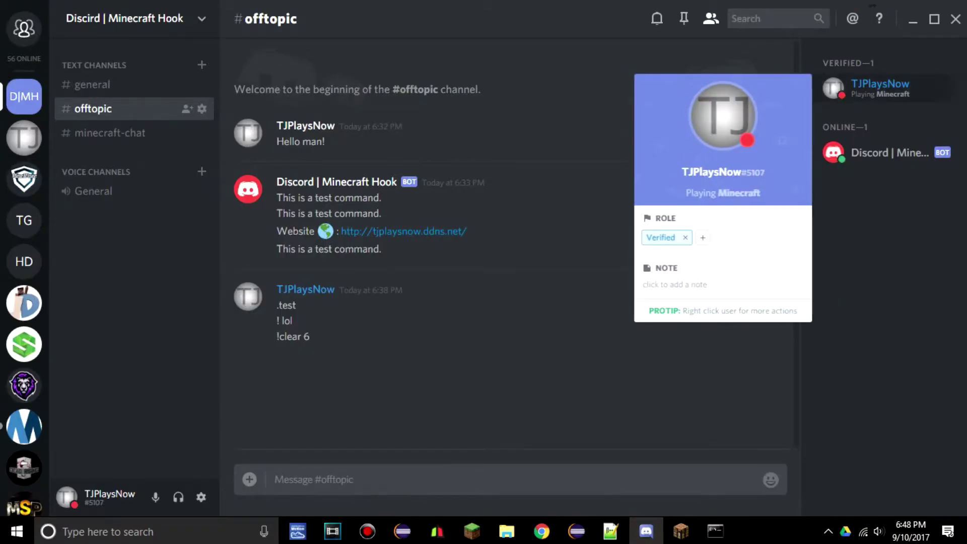
# Rerun the mch addrole command for the player's test role in the Test Server console
pyautogui.click(716, 531)
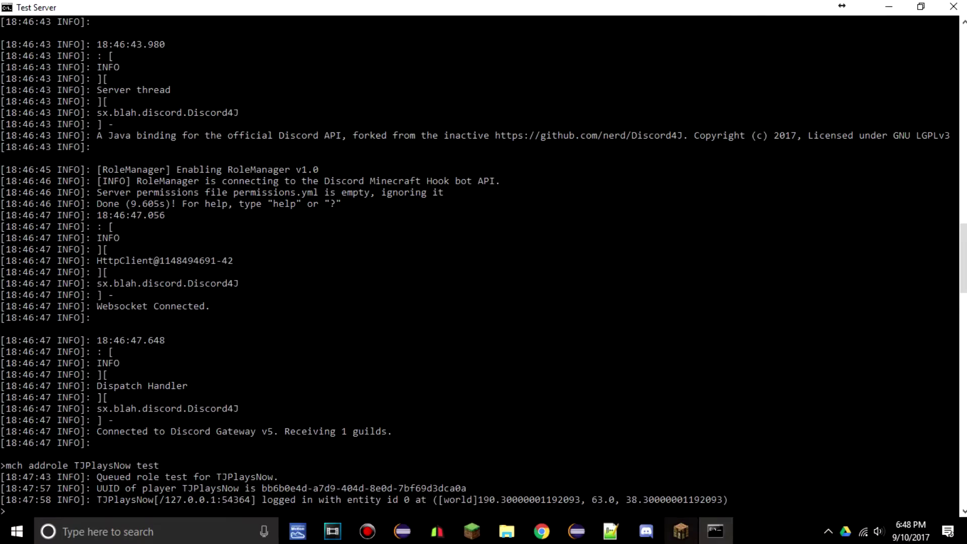
pyautogui.press('Up')
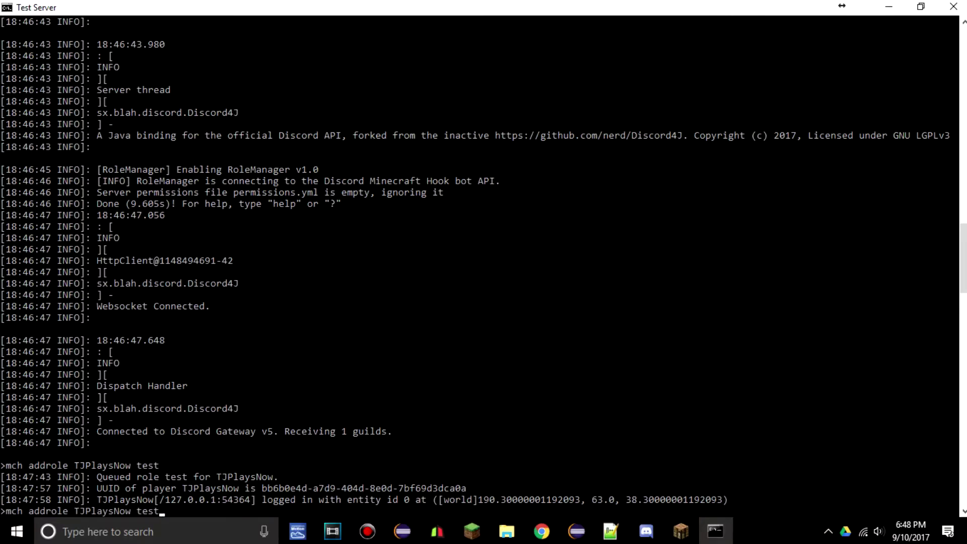
pyautogui.press('Return')
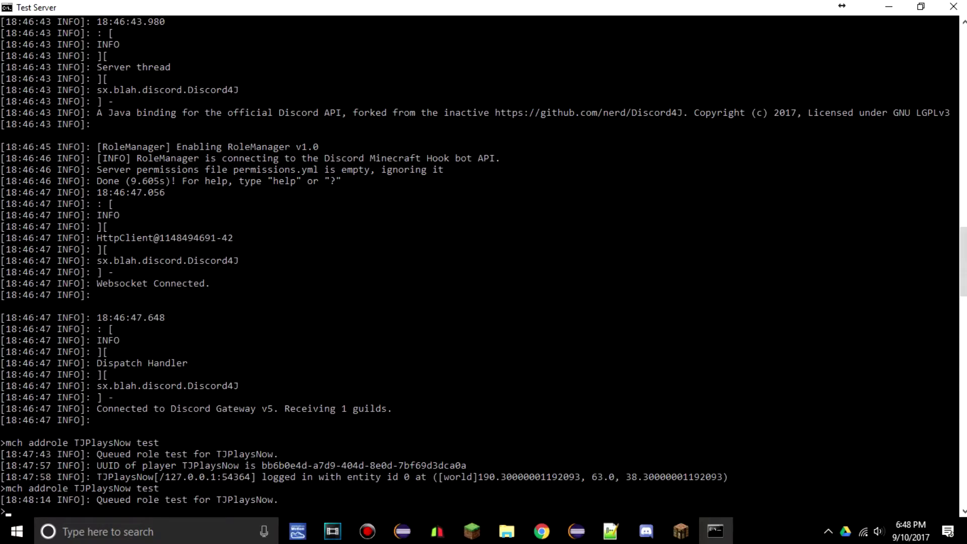
# Recheck the player's Discord profile for the test role
pyautogui.click(681, 531)
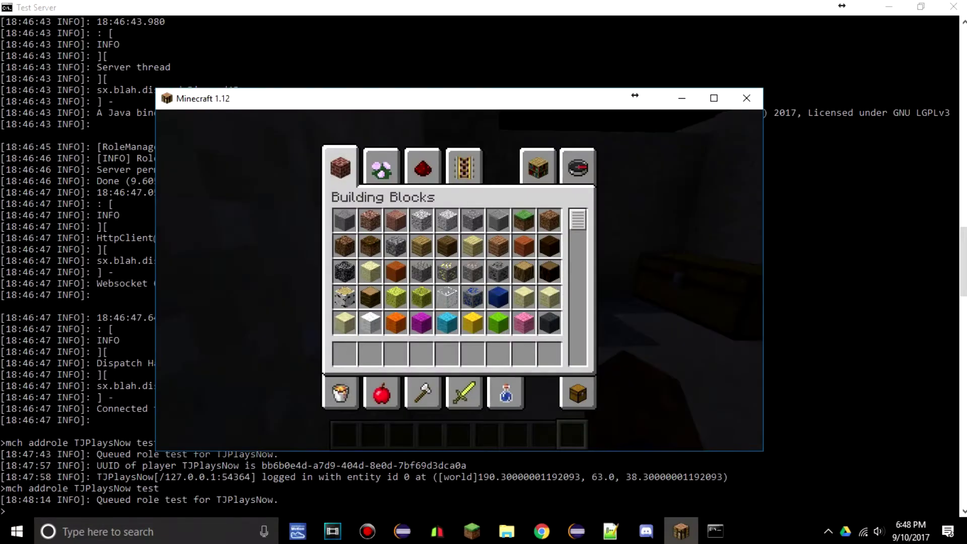
pyautogui.click(645, 531)
pyautogui.click(880, 89)
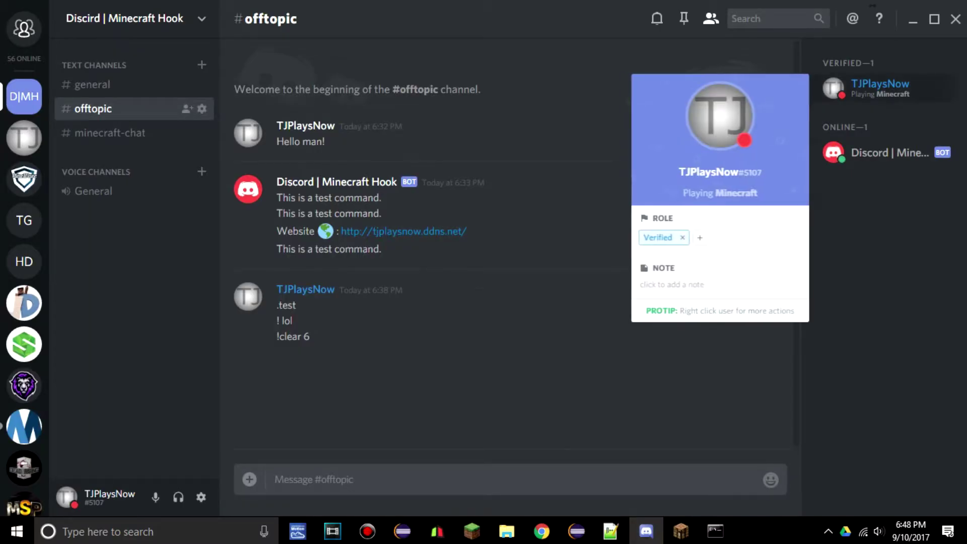
pyautogui.press('Escape')
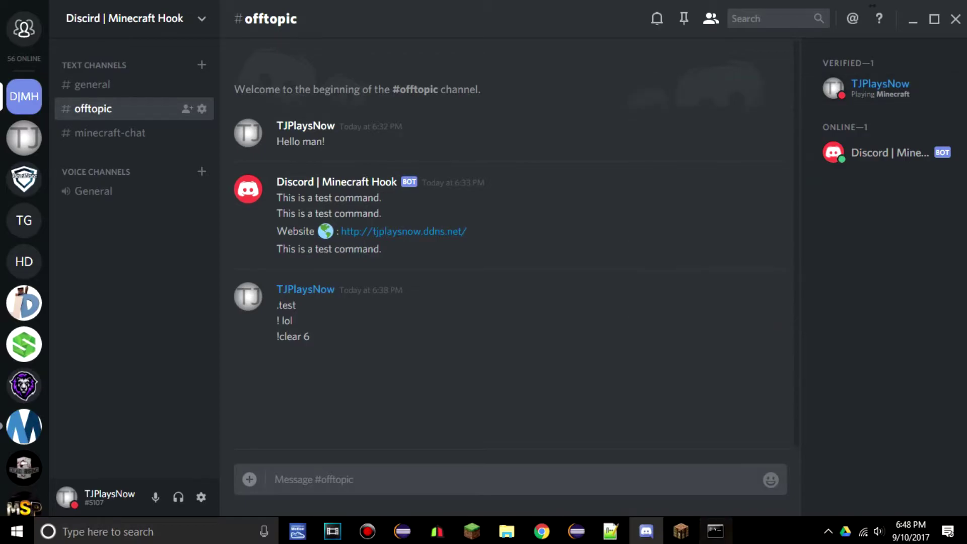
# Open Users.yml from the Test Server's plugins\Minecraft Hook folder and go to the entry under UsersAwaitingConfirmation
pyautogui.hotkey('alt', 'Tab')
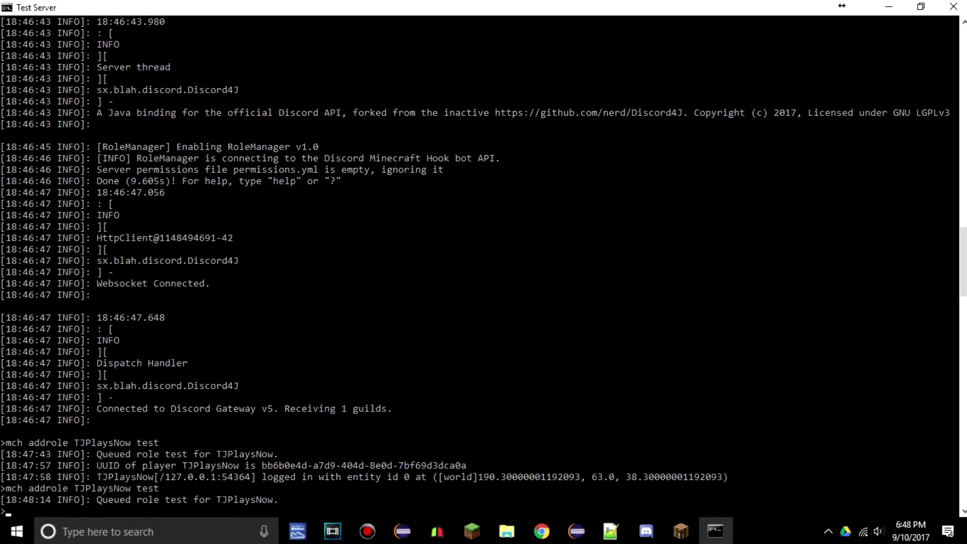
pyautogui.click(507, 531)
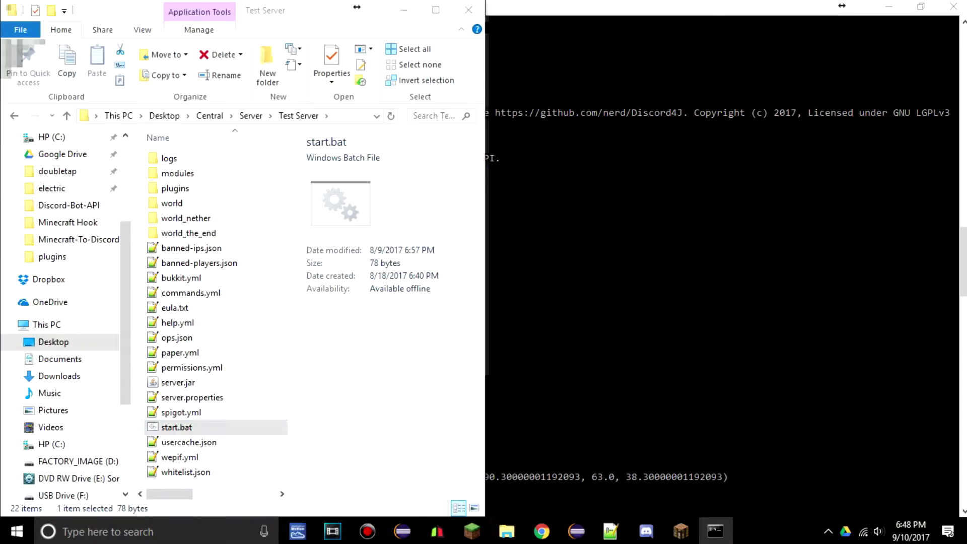
pyautogui.doubleClick(175, 188)
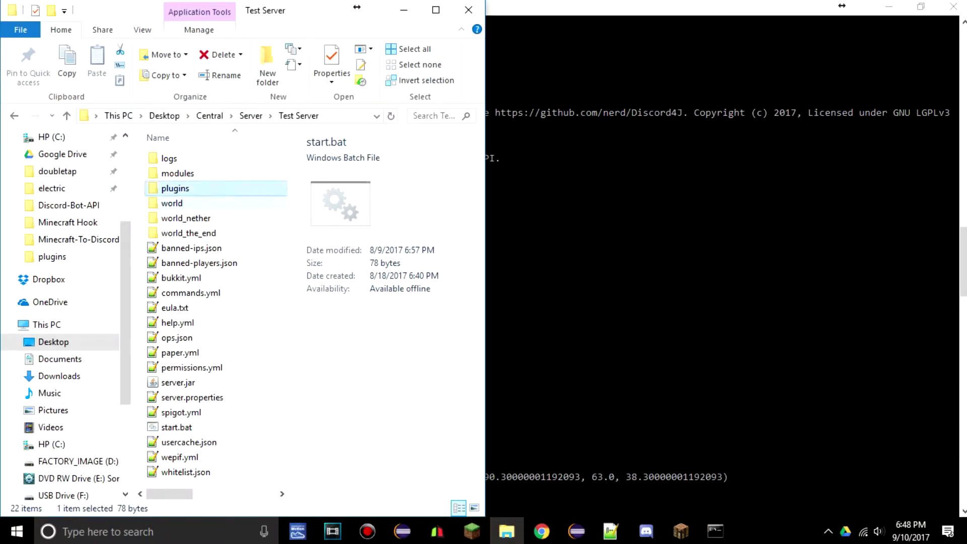
pyautogui.doubleClick(190, 158)
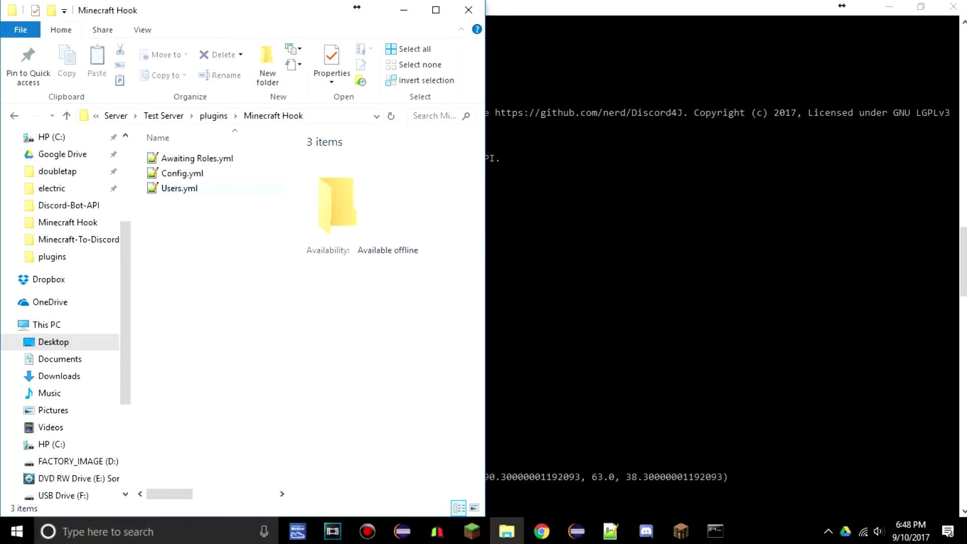
pyautogui.doubleClick(180, 188)
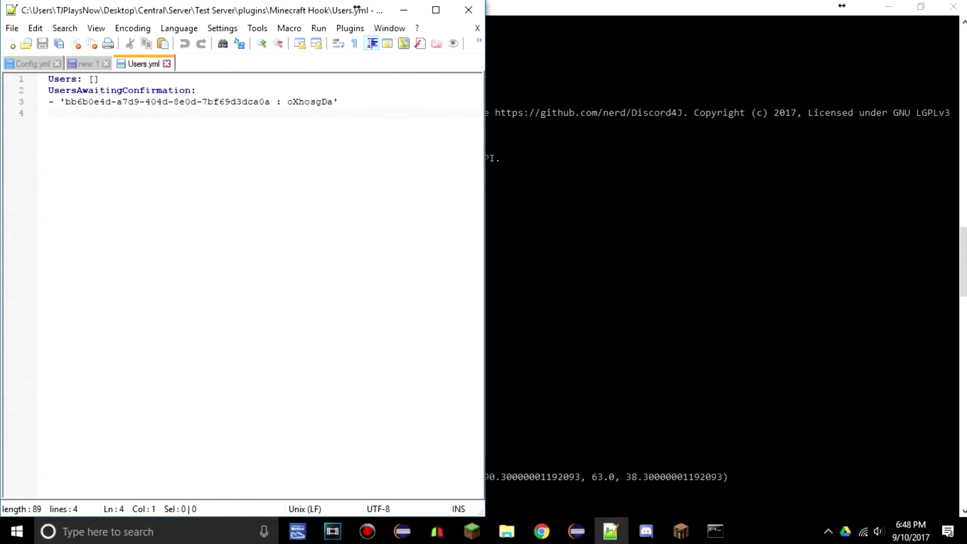
pyautogui.press('Left')
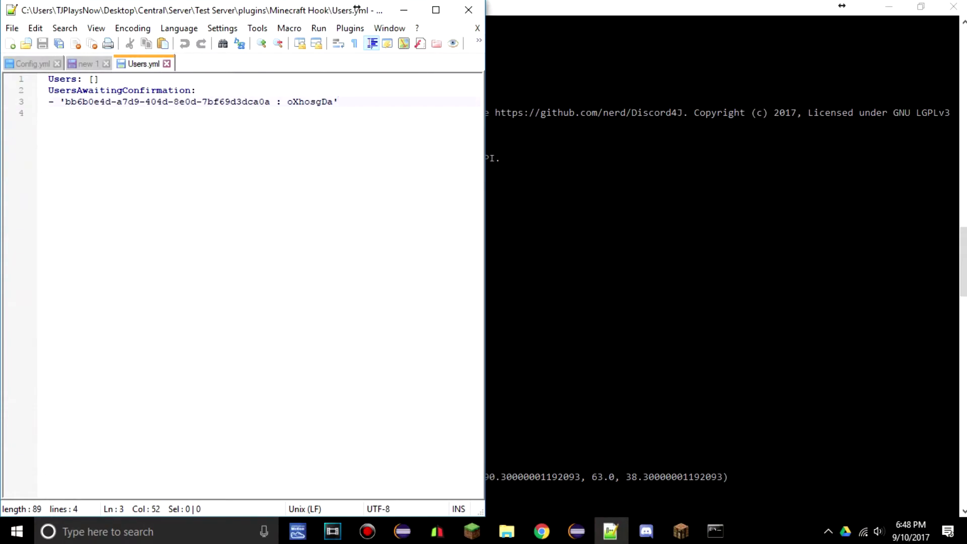
# Copy the verification code from Users.yml and send it with the !verify command in Discord's #general channel
pyautogui.doubleClick(310, 101)
pyautogui.hotkey('ctrl', 'c')
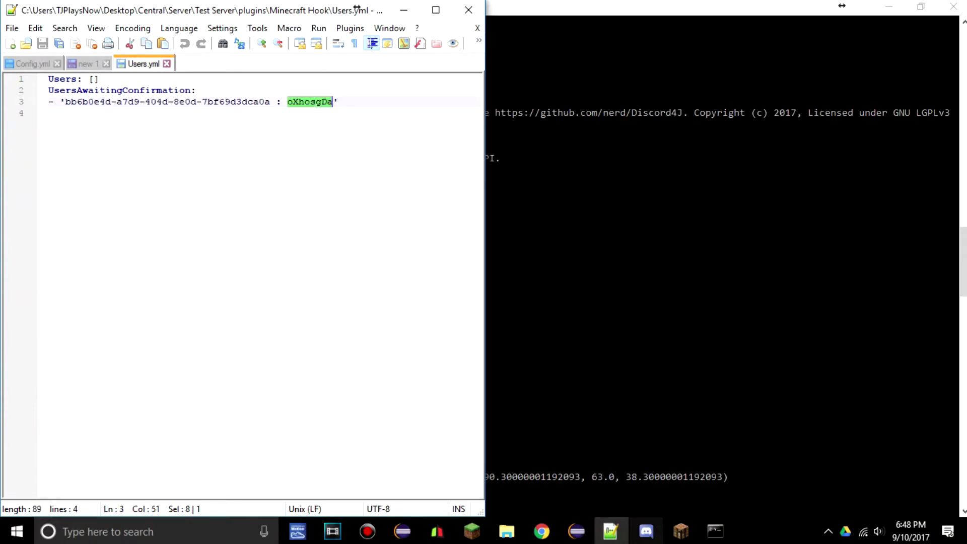
pyautogui.click(647, 531)
pyautogui.click(92, 84)
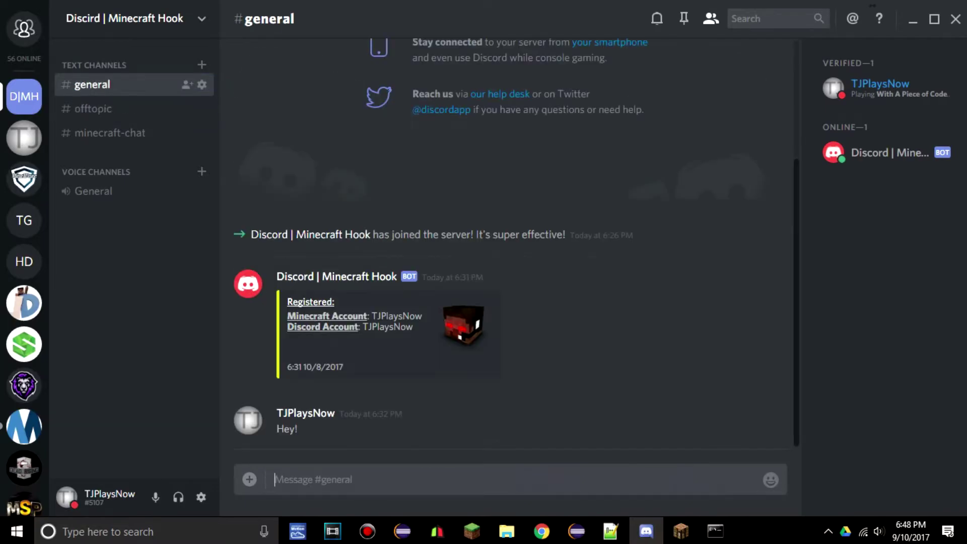
pyautogui.write('!verify')
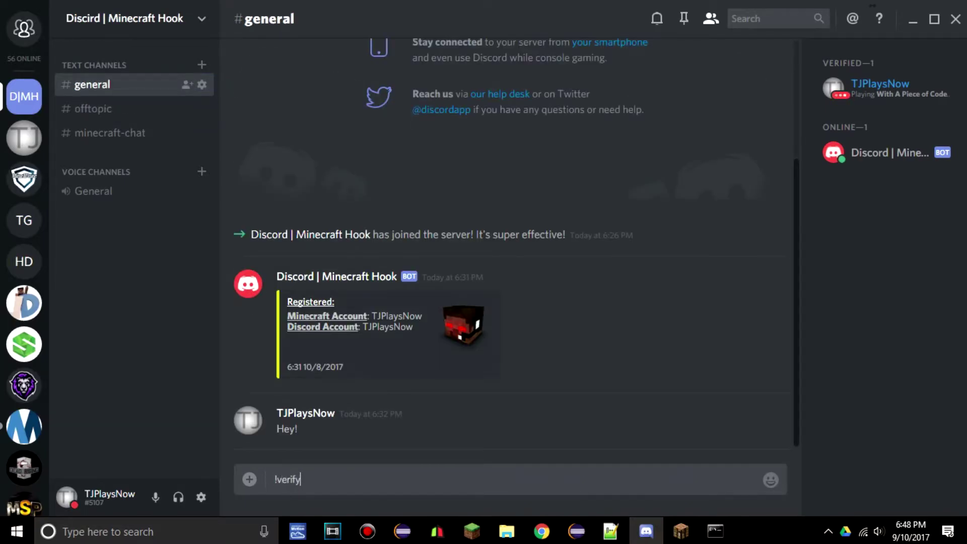
pyautogui.hotkey('ctrl', 'v')
pyautogui.press('Return')
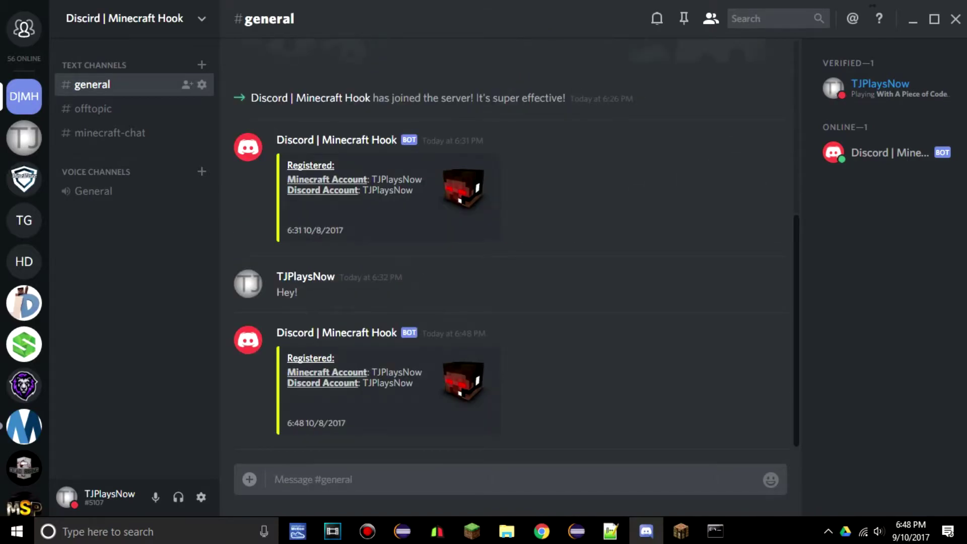
# Switch back to Minecraft, disconnect from the test server, and rejoin it from the multiplayer list
pyautogui.click(716, 530)
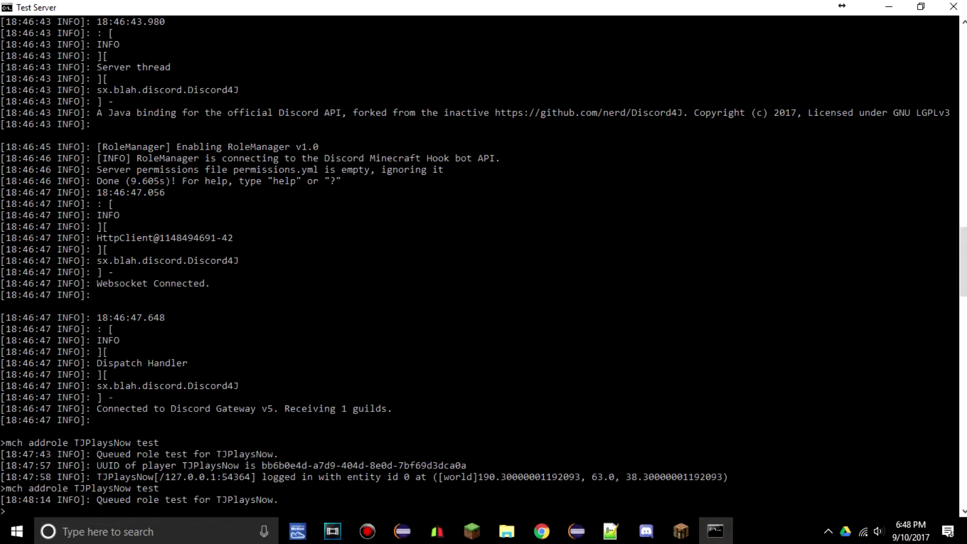
pyautogui.click(681, 530)
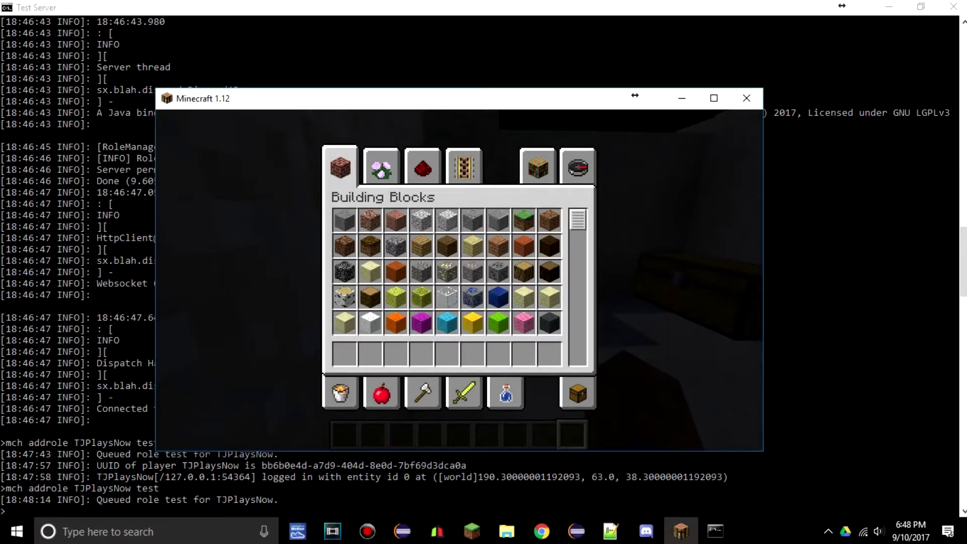
pyautogui.click(646, 530)
pyautogui.click(681, 530)
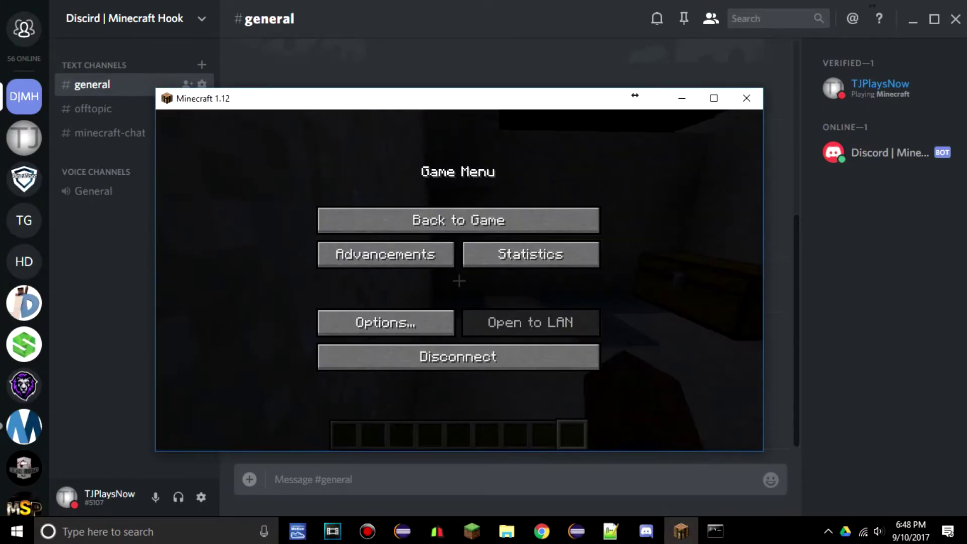
pyautogui.click(458, 357)
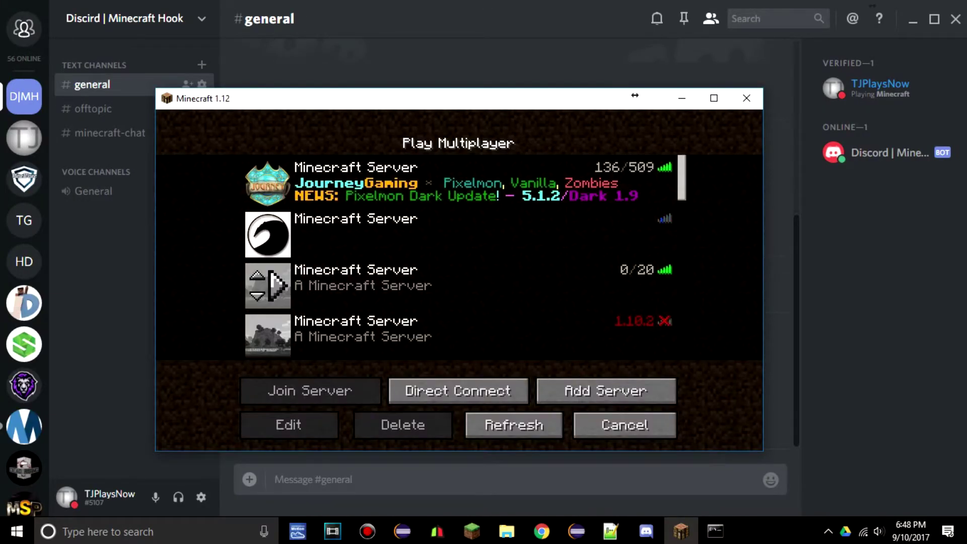
pyautogui.doubleClick(459, 285)
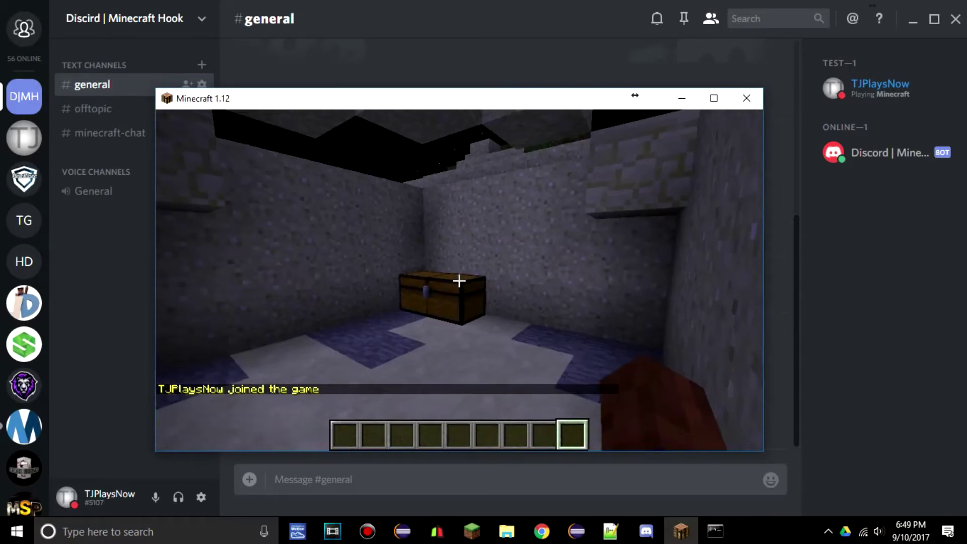
# Try to assign the VIP role by running /mch addrole VIP in the Minecraft chat
pyautogui.press('w')
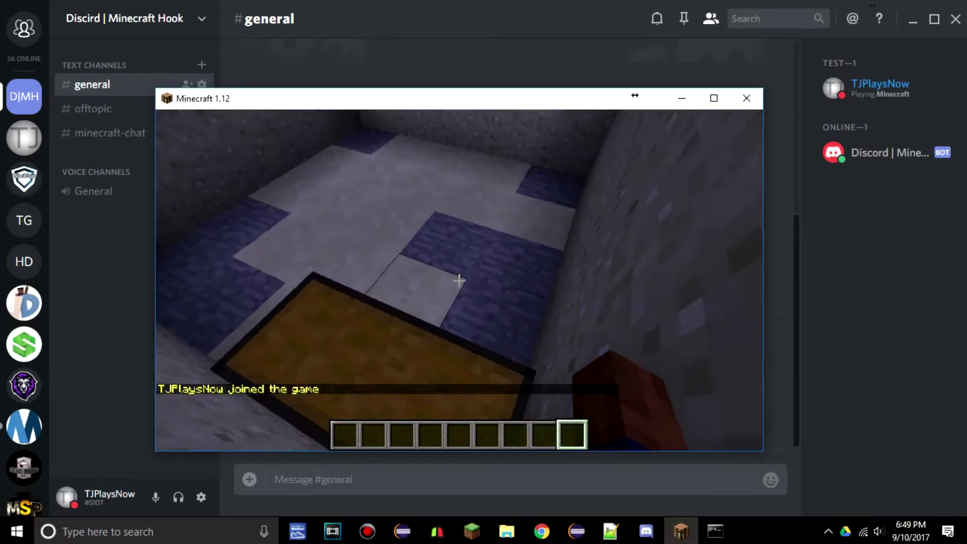
pyautogui.write('/cmh')
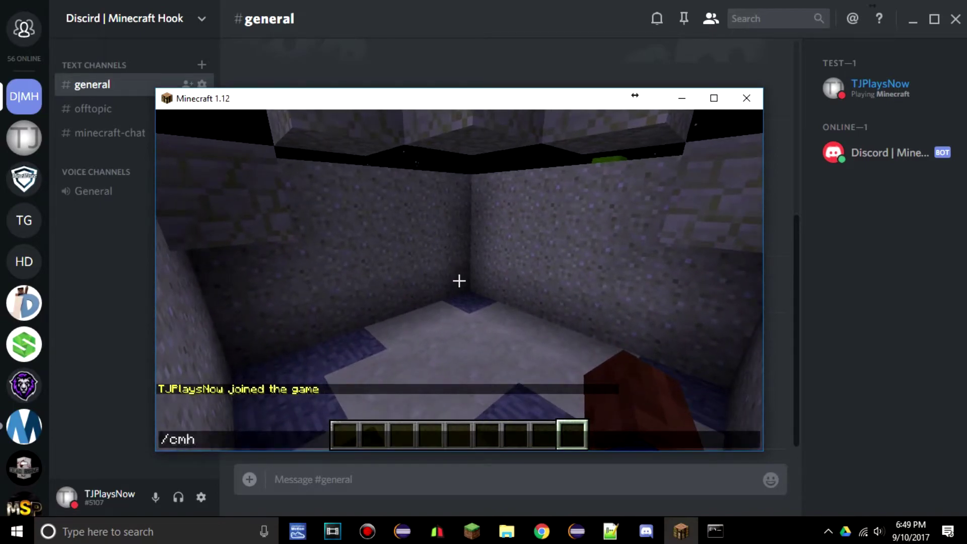
pyautogui.press('BackSpace')
pyautogui.press('BackSpace')
pyautogui.press('BackSpace')
pyautogui.write('mch addrole VIP')
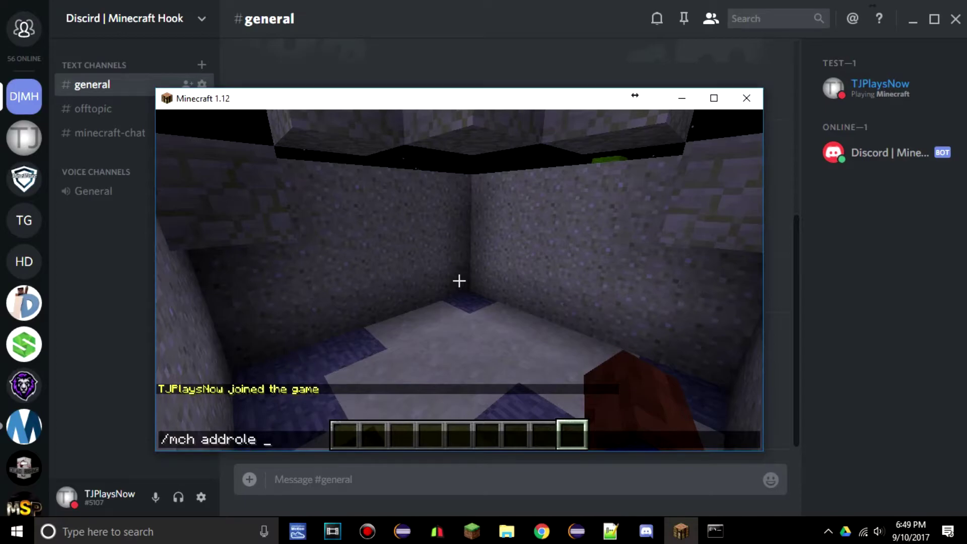
pyautogui.press('Return')
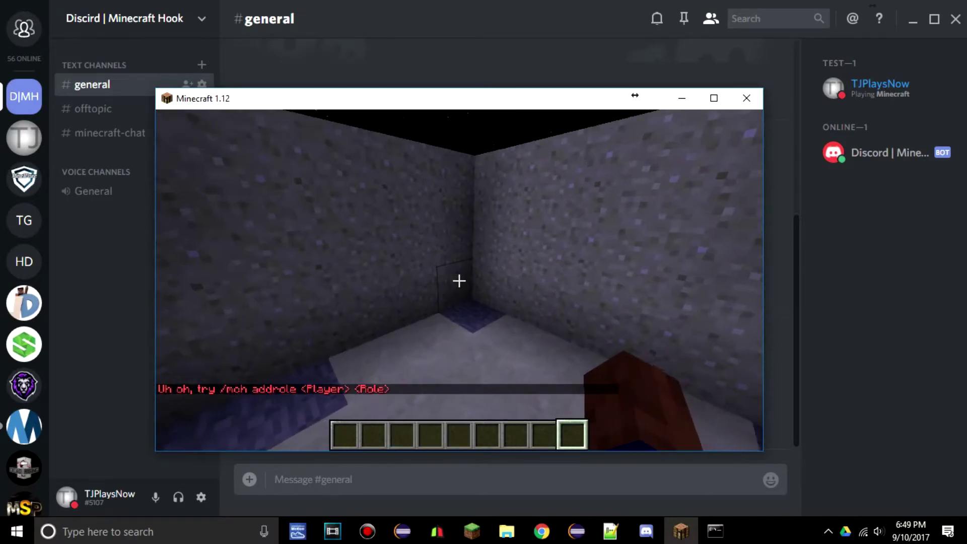
# Rerun the addrole command with the player's username inserted before VIP to give the player that role
pyautogui.press('t')
pyautogui.press('Up')
pyautogui.hotkey('ctrl', 'Left')
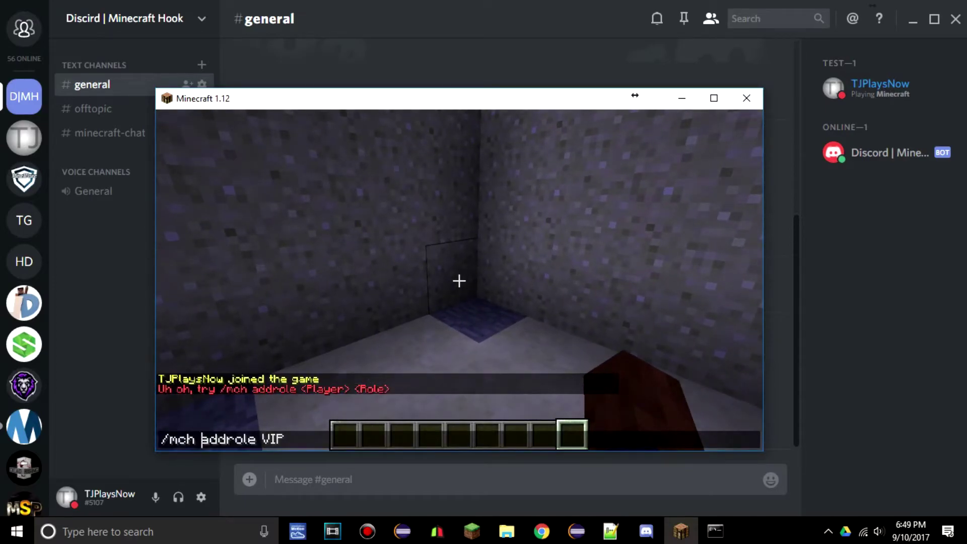
pyautogui.press('Tab')
pyautogui.hotkey('ctrl', 'BackSpace')
pyautogui.press('Tab')
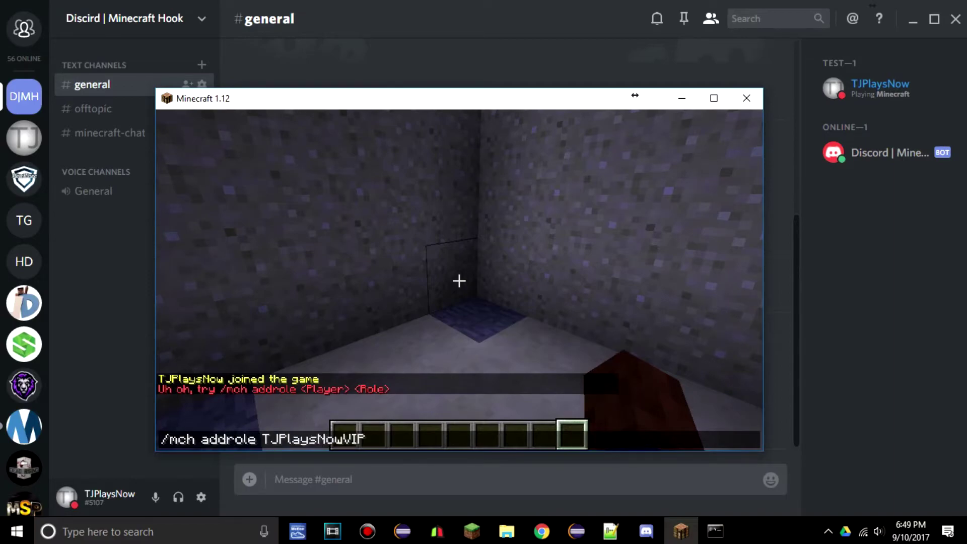
pyautogui.press('Return')
pyautogui.press('s')
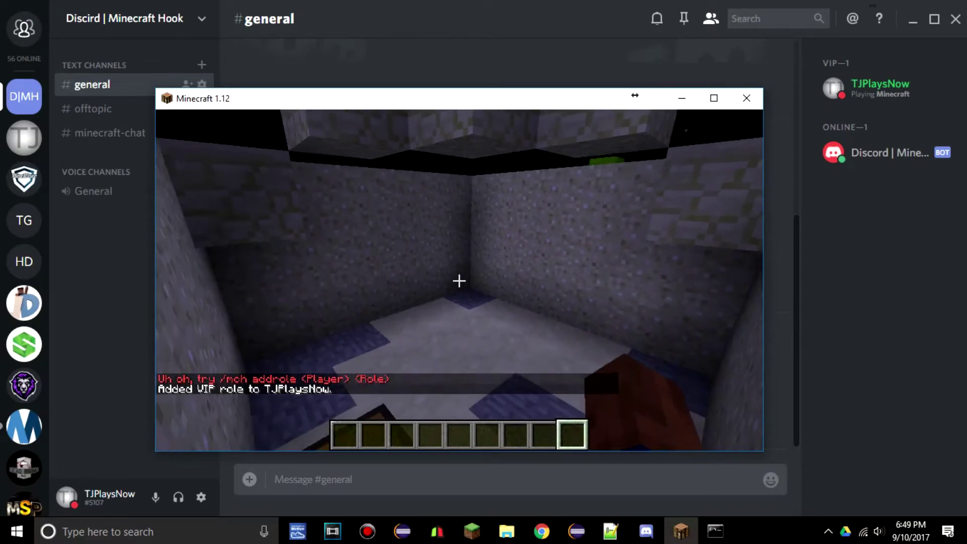
pyautogui.press('w')
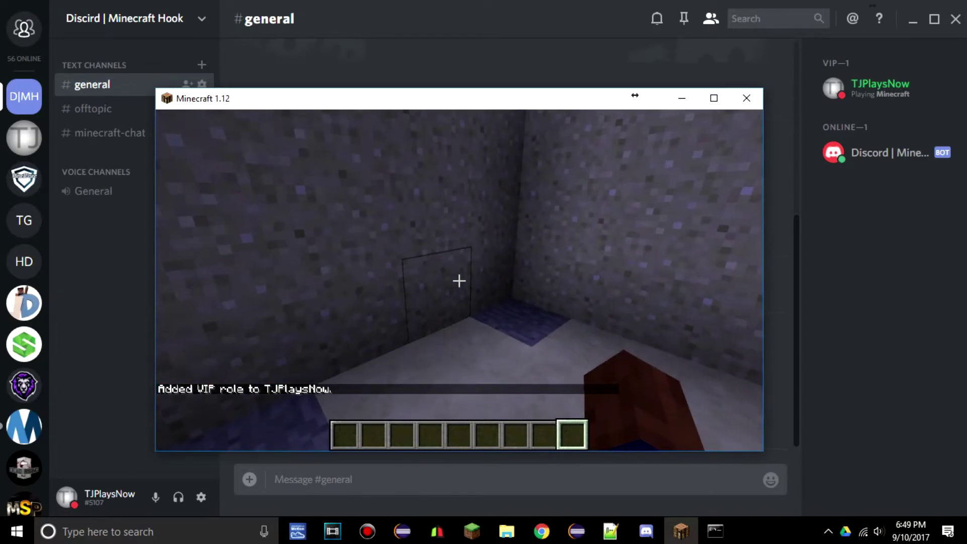
# Change the last chat command to /mch removerole and run it to take the VIP role from the player
pyautogui.press('t')
pyautogui.press('Up')
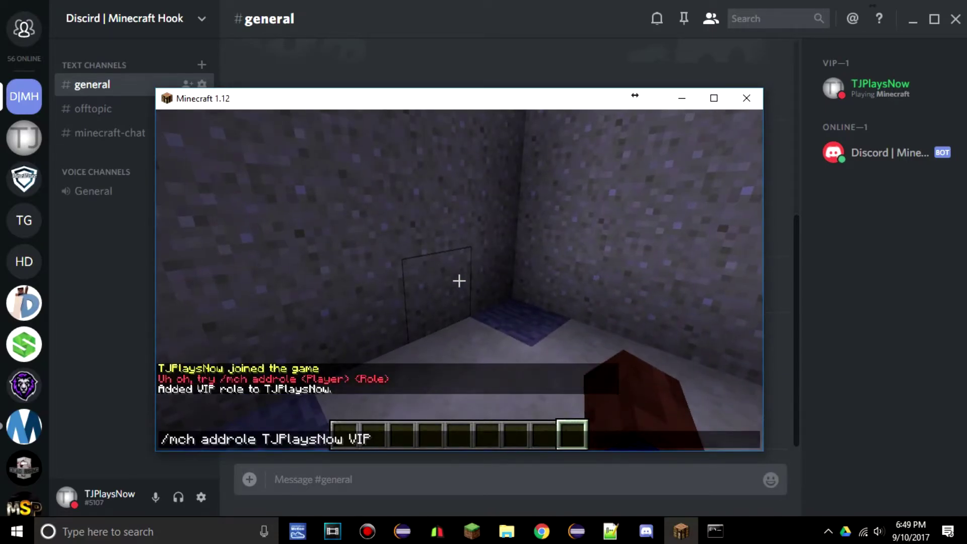
pyautogui.hotkey('ctrl', 'Left')
pyautogui.hotkey('ctrl', 'Left')
pyautogui.hotkey('ctrl', 'Left')
pyautogui.hotkey('shift', 'Right')
pyautogui.hotkey('shift', 'Right')
pyautogui.hotkey('shift', 'Right')
pyautogui.write('remove')
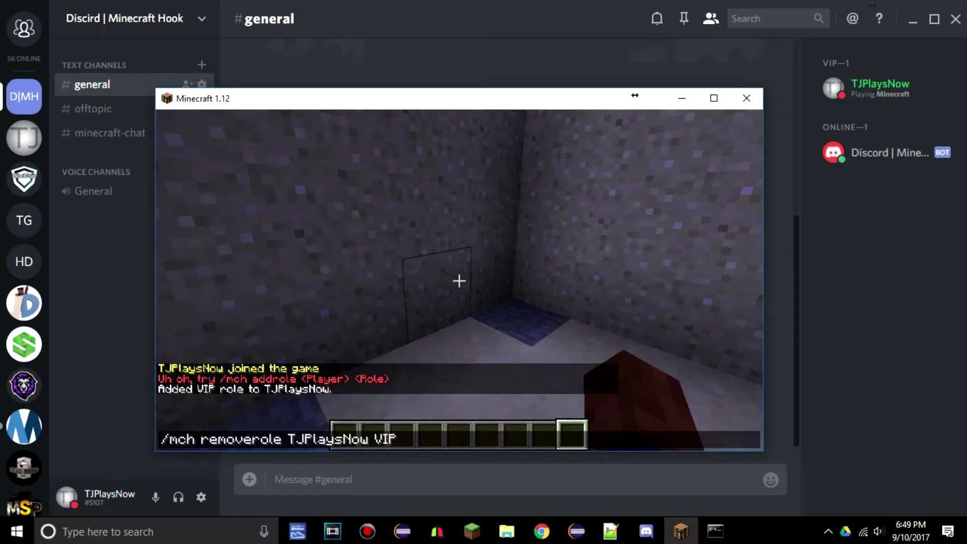
pyautogui.press('Return')
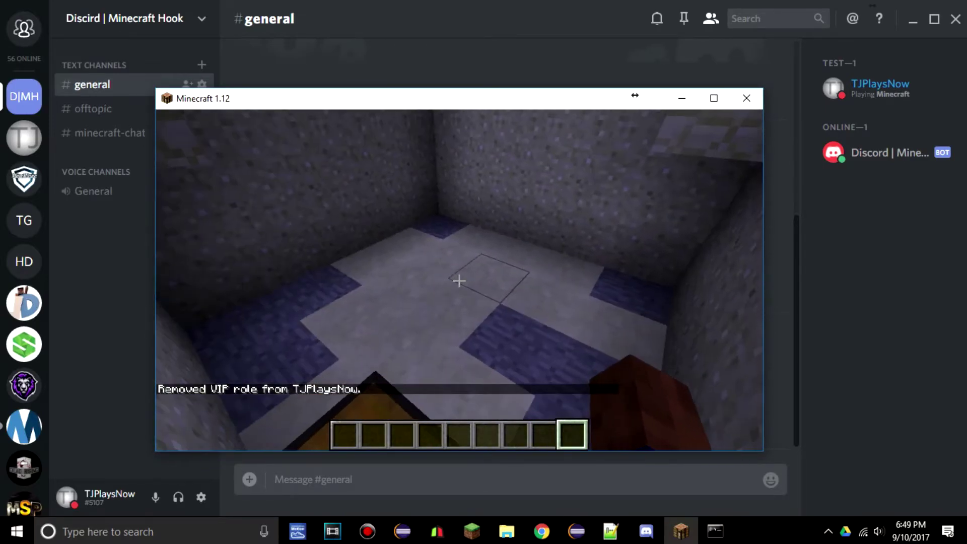
# Disconnect from the server and queue the vip role for the offline player with mch addrole in the Test Server console
pyautogui.press('Escape')
pyautogui.click(458, 356)
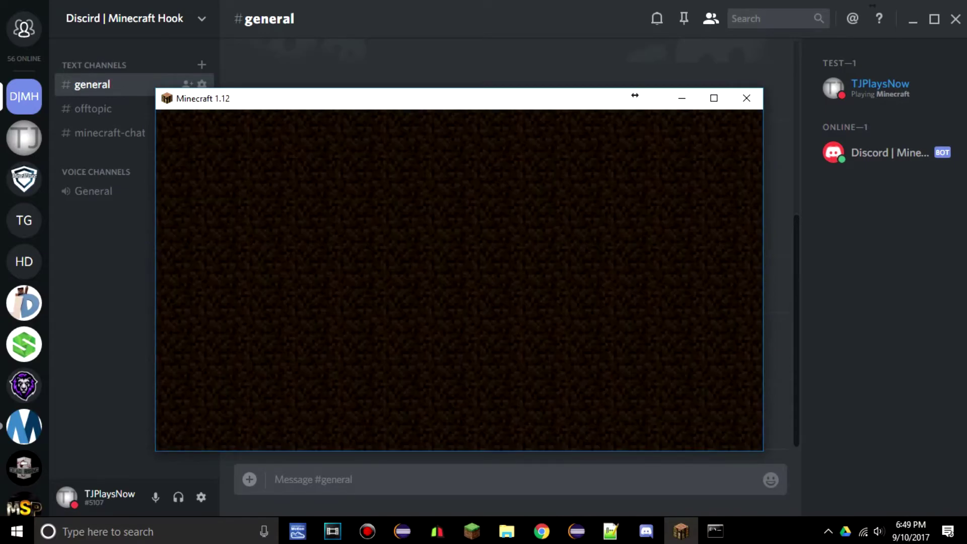
pyautogui.hotkey('alt', 'Tab')
pyautogui.write('mch addrole TJPlaysNow test')
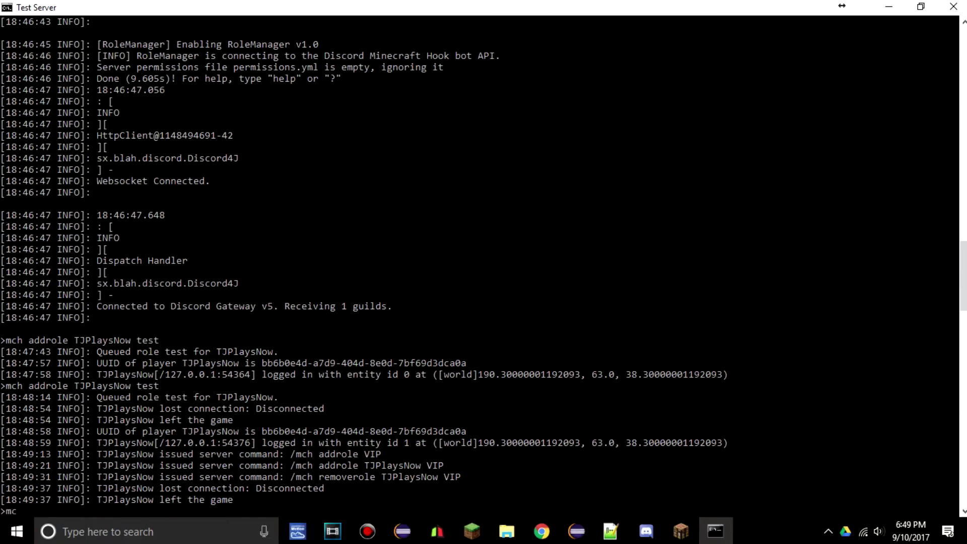
pyautogui.press('BackSpace')
pyautogui.press('BackSpace')
pyautogui.press('BackSpace')
pyautogui.press('BackSpace')
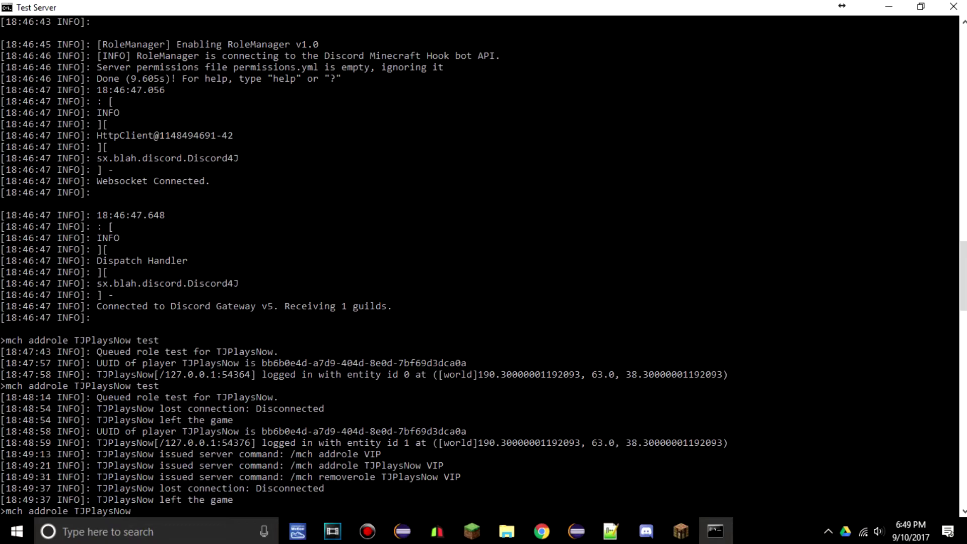
pyautogui.write('vip')
pyautogui.press('Return')
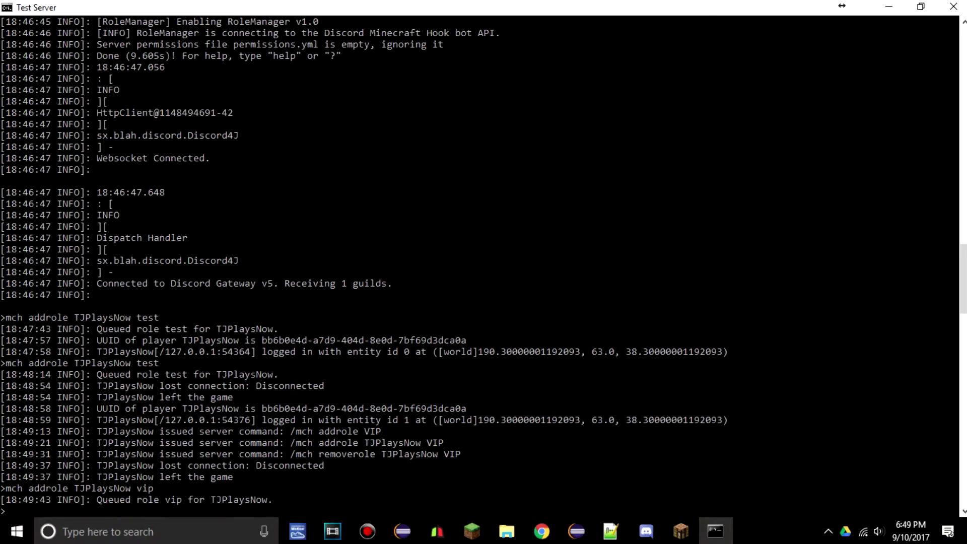
# Switch back to Minecraft and rejoin the test server from the multiplayer list
pyautogui.hotkey('alt', 'Tab')
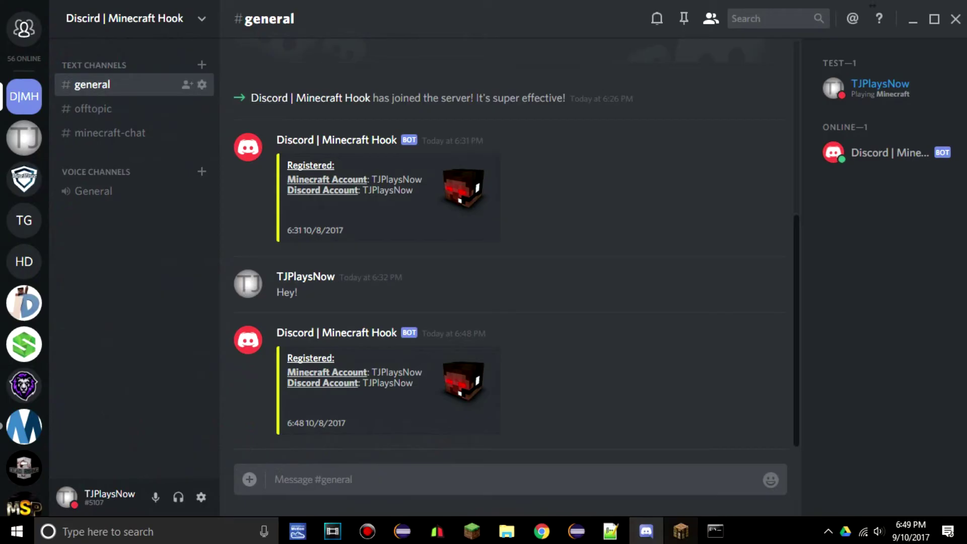
pyautogui.hotkey('alt', 'Tab')
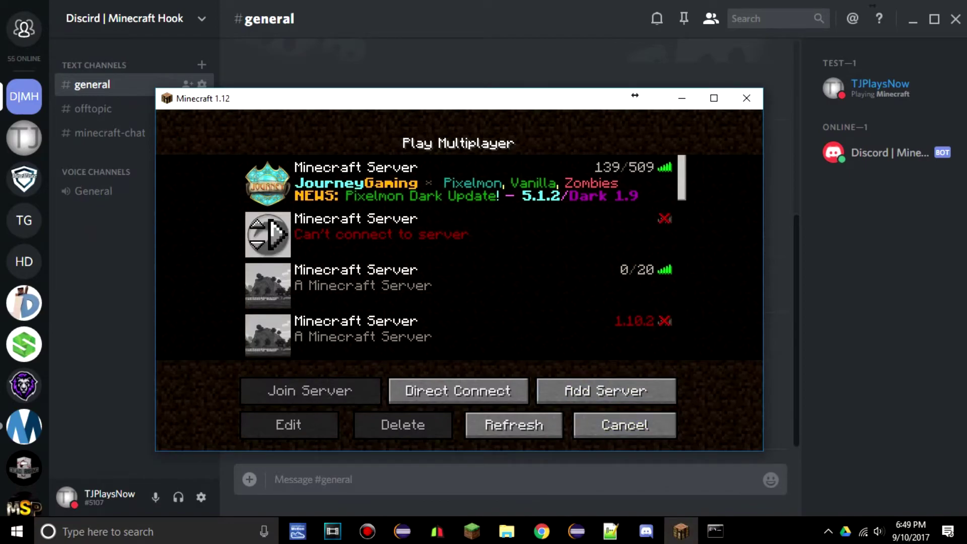
pyautogui.doubleClick(458, 285)
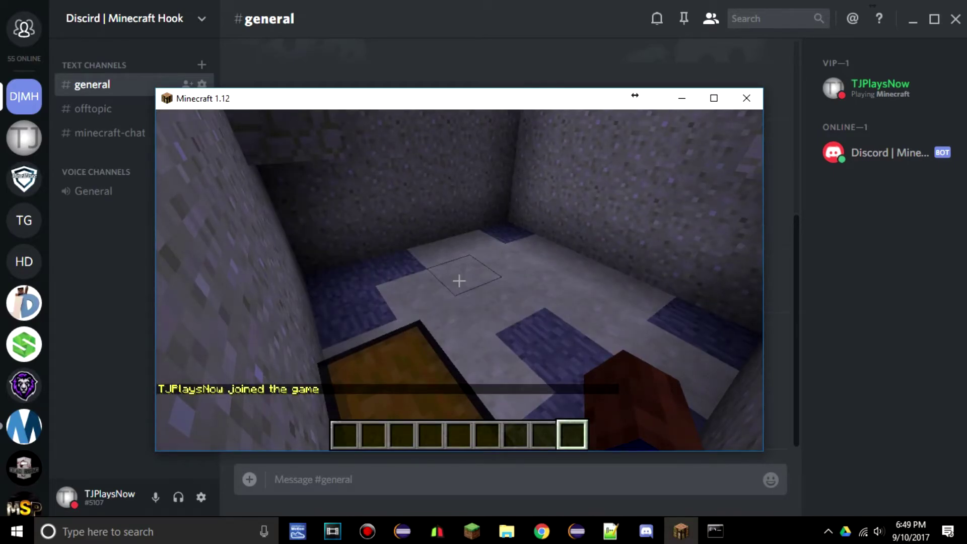
pyautogui.press('w')
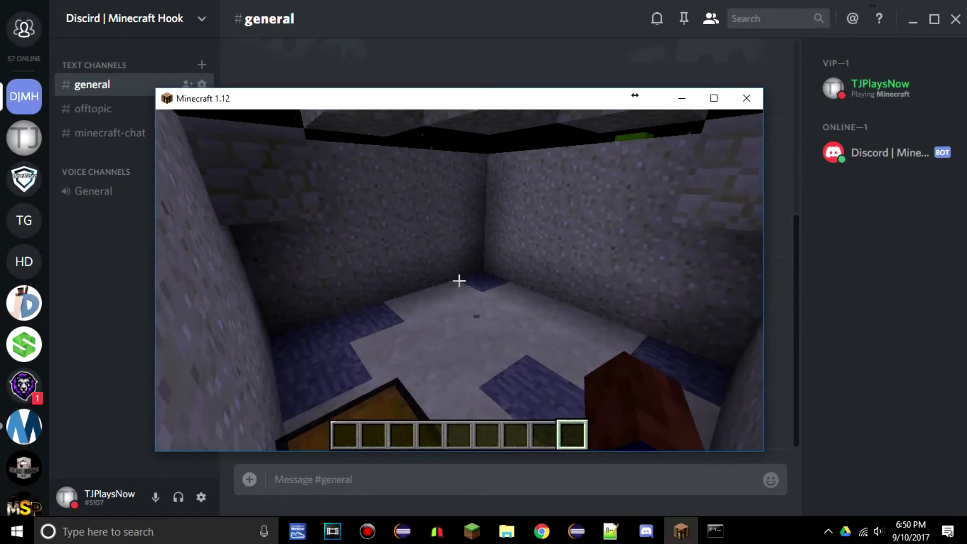
pyautogui.press('w')
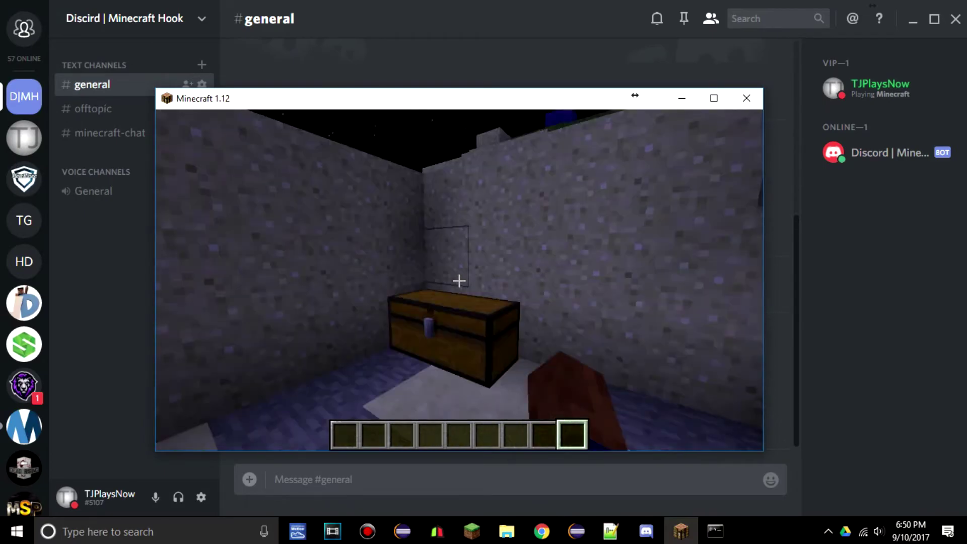
# Run /mch removerole in the game chat with the player's username and the VIP role
pyautogui.write('/')
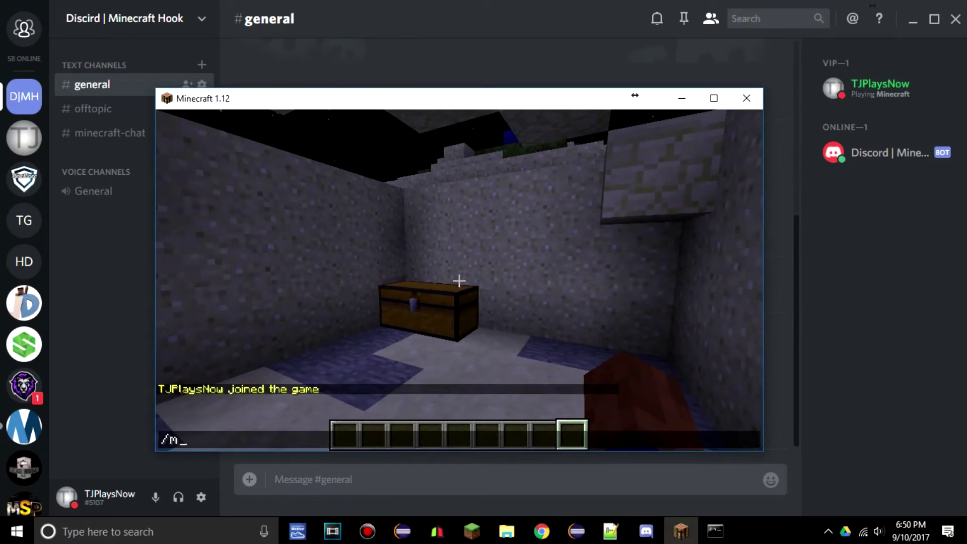
pyautogui.write('mch addrole')
pyautogui.press('BackSpace')
pyautogui.press('BackSpace')
pyautogui.press('BackSpace')
pyautogui.press('BackSpace')
pyautogui.press('BackSpace')
pyautogui.press('BackSpace')
pyautogui.press('BackSpace')
pyautogui.write('removerole')
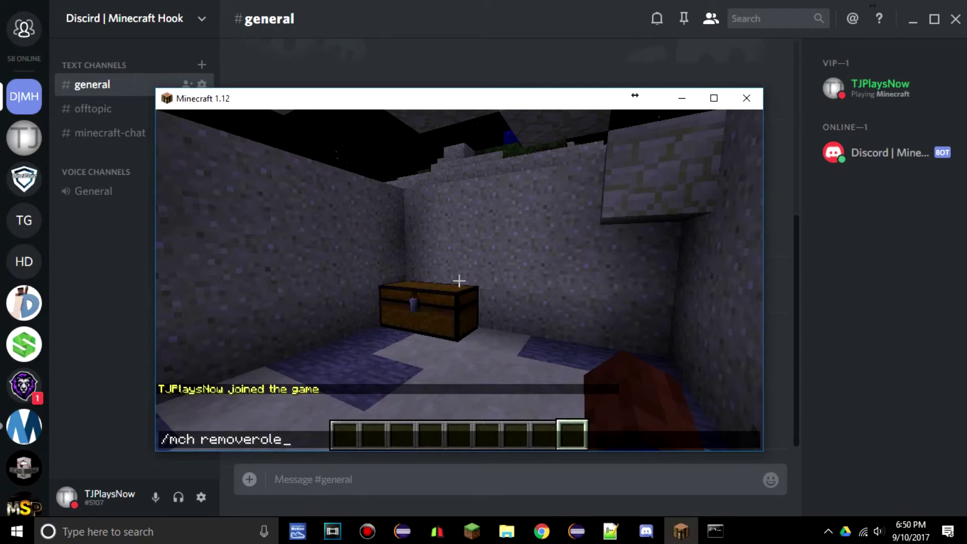
pyautogui.write(' TJPlaysNow')
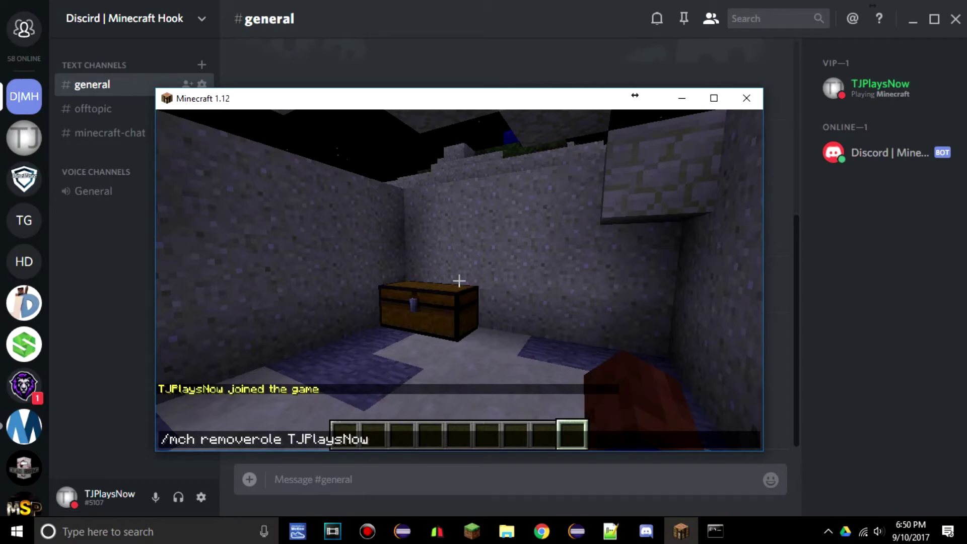
pyautogui.write('VIP')
pyautogui.press('Return')
# Recall the removerole command in the game chat and delete VIP from its end
pyautogui.press('/')
pyautogui.press('Up')
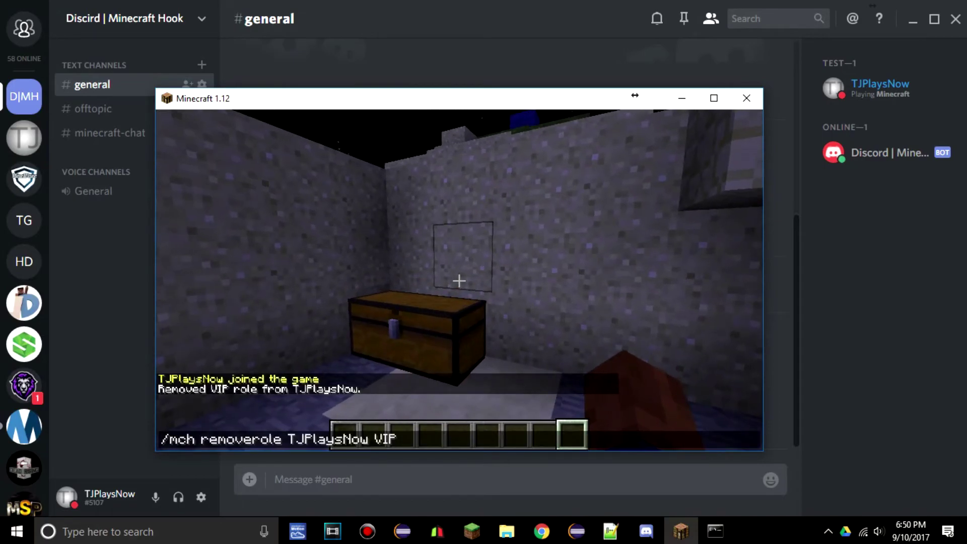
pyautogui.press('BackSpace')
pyautogui.press('BackSpace')
pyautogui.press('BackSpace')
# Copy the role name Expirement from the Roles page of the Discord server's settings and close the settings
pyautogui.click(126, 19)
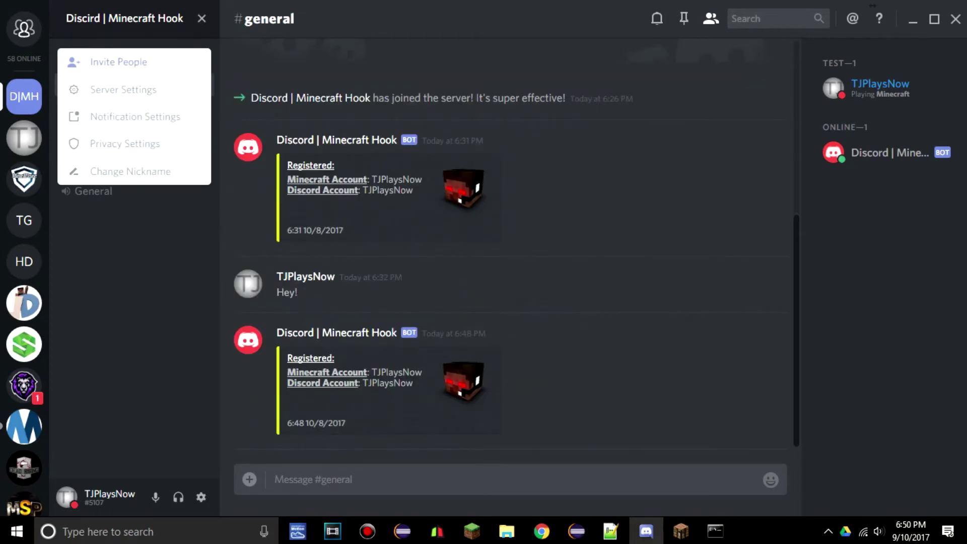
pyautogui.click(123, 89)
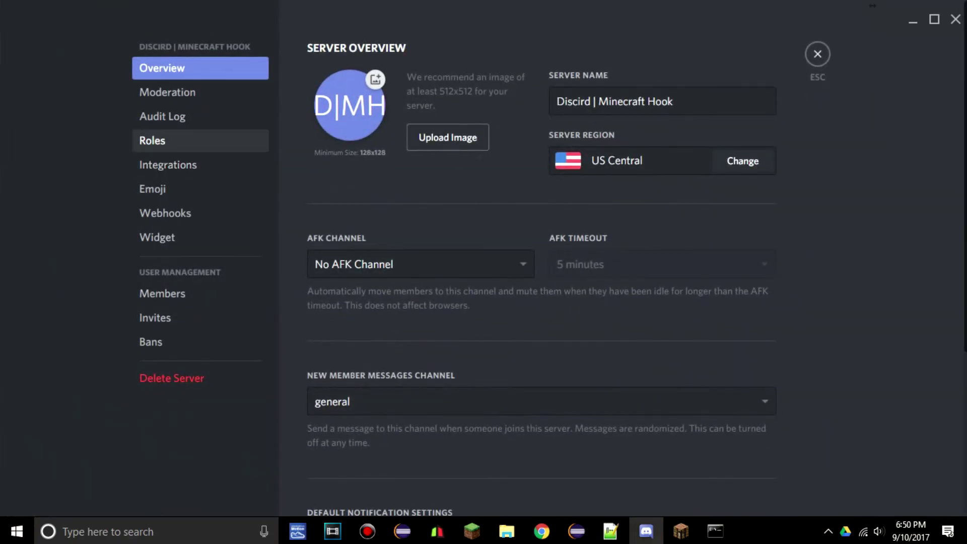
pyautogui.click(200, 140)
pyautogui.click(362, 136)
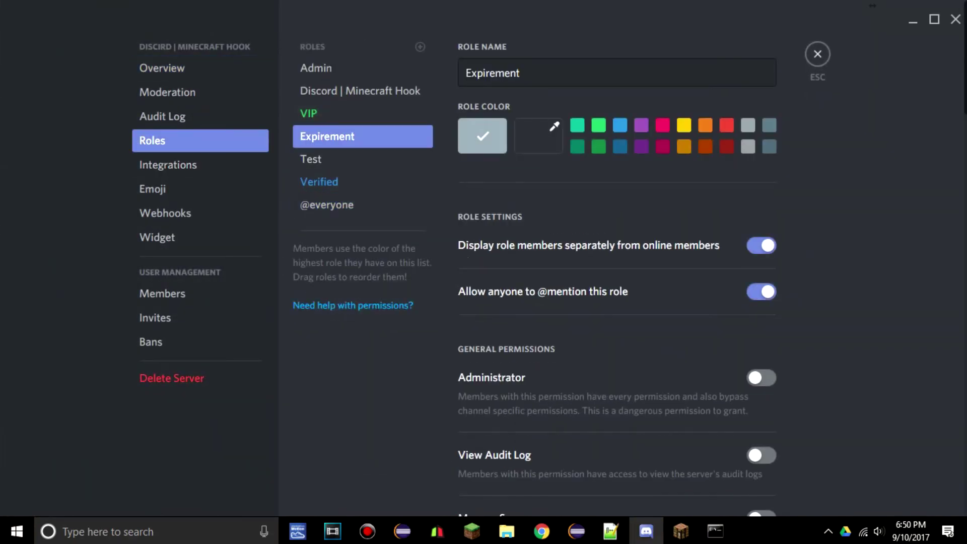
pyautogui.doubleClick(492, 72)
pyautogui.hotkey('ctrl', 'c')
pyautogui.click(817, 54)
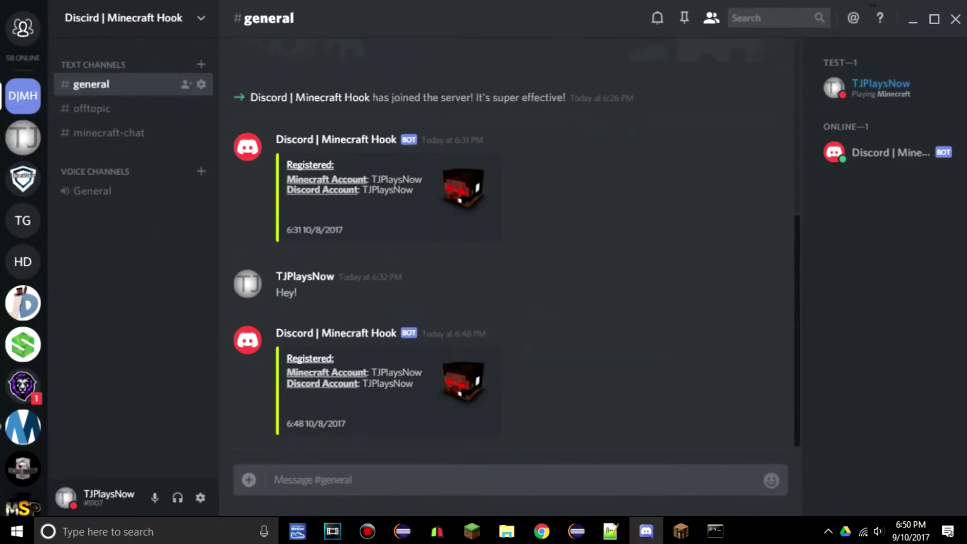
# Return to Minecraft, paste Expirement as the role in the pending removerole command, and run it
pyautogui.click(681, 531)
pyautogui.hotkey('ctrl', 'v')
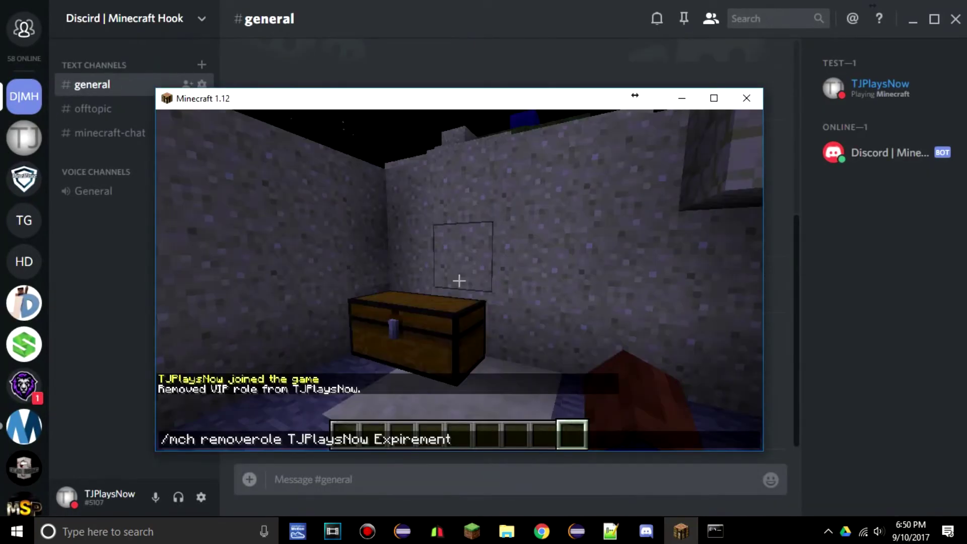
pyautogui.press('Return')
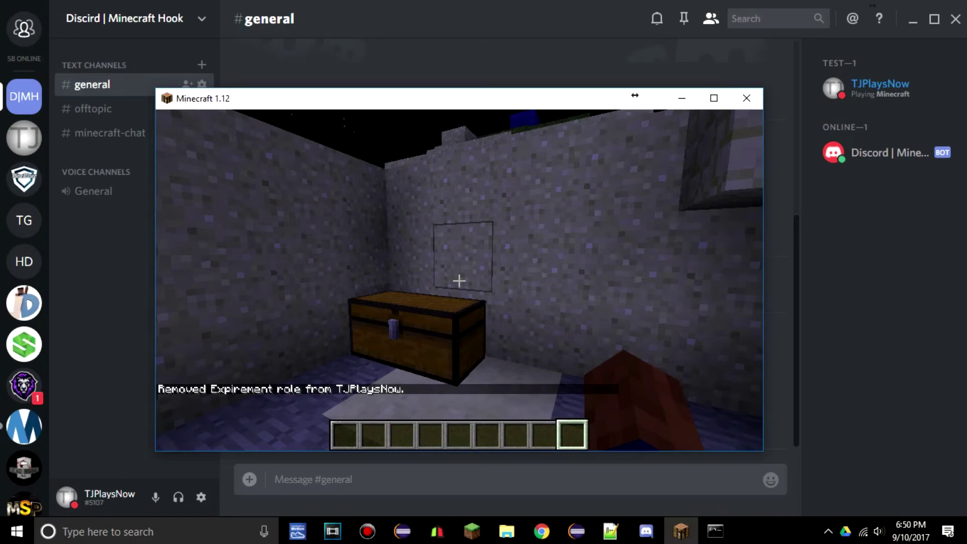
# Check the player's role in the Discord member list and the issued commands in the Test Server console
pyautogui.press('t')
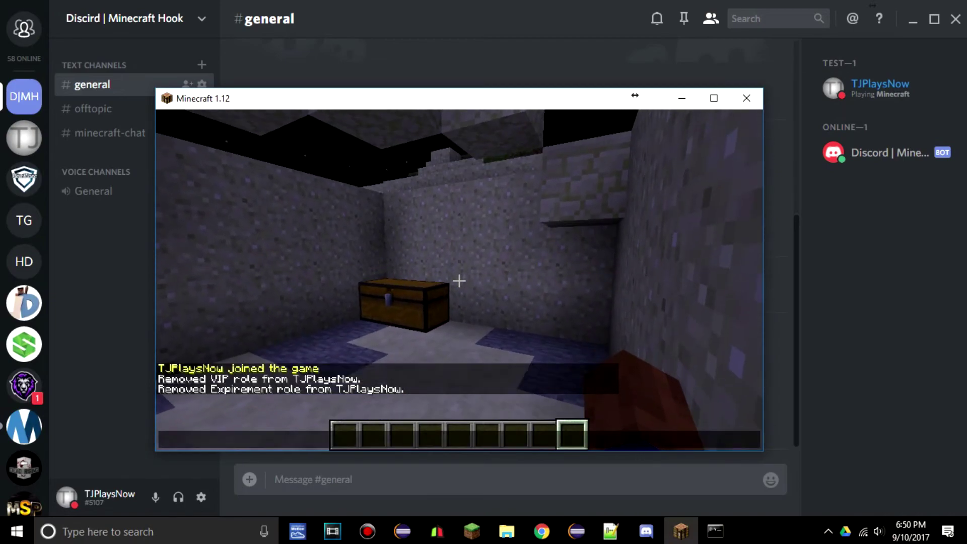
pyautogui.click(881, 86)
pyautogui.press('Escape')
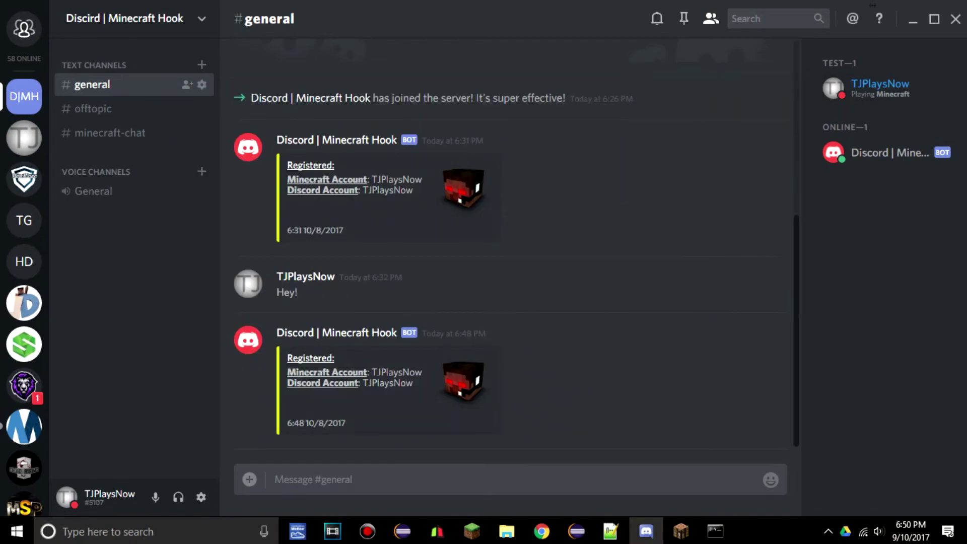
pyautogui.hotkey('alt', 'Tab')
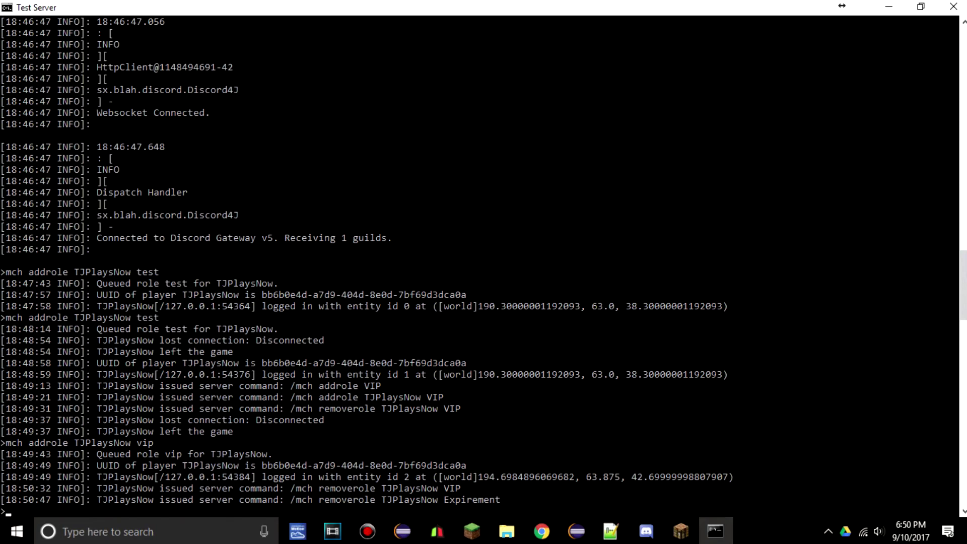
pyautogui.click(647, 531)
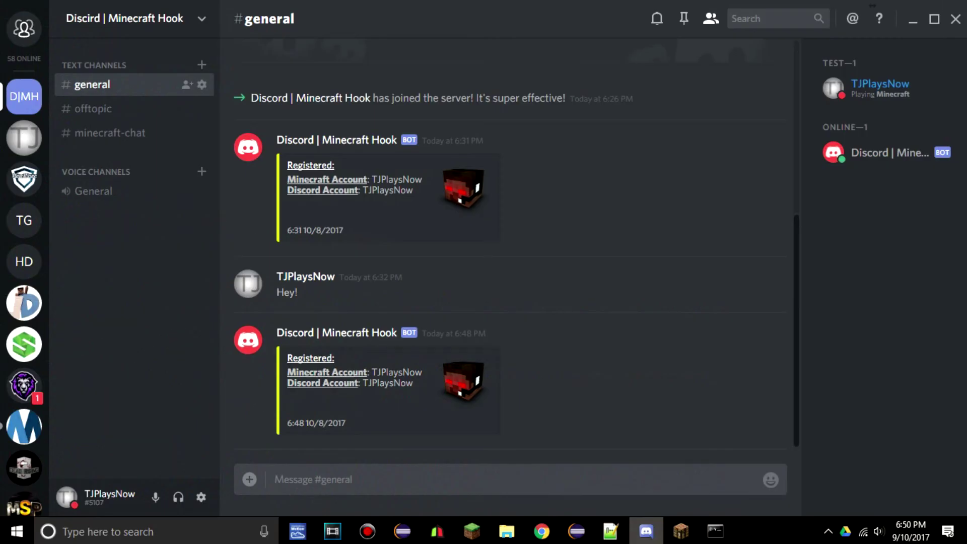
# Switch to Minecraft, change the last command from removerole to addrole, and run it to give the player the Expirement role
pyautogui.click(682, 531)
pyautogui.press('Up')
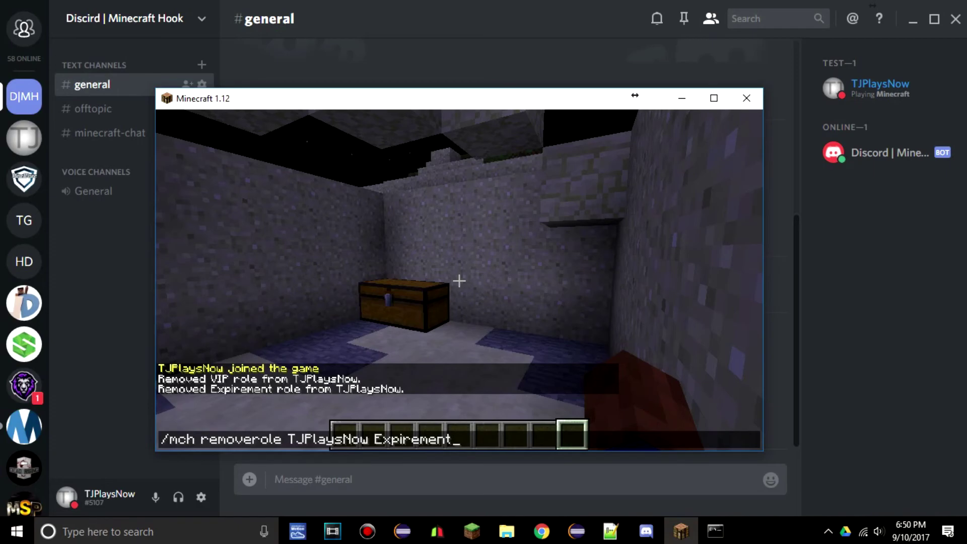
pyautogui.hotkey('ctrl', 'Left')
pyautogui.hotkey('ctrl', 'Left')
pyautogui.hotkey('ctrl', 'Left')
pyautogui.hotkey('shift', 'Right')
pyautogui.hotkey('shift', 'Right')
pyautogui.hotkey('shift', 'Right')
pyautogui.hotkey('shift', 'Right')
pyautogui.hotkey('shift', 'Right')
pyautogui.hotkey('shift', 'Right')
pyautogui.hotkey('shift', 'Right')
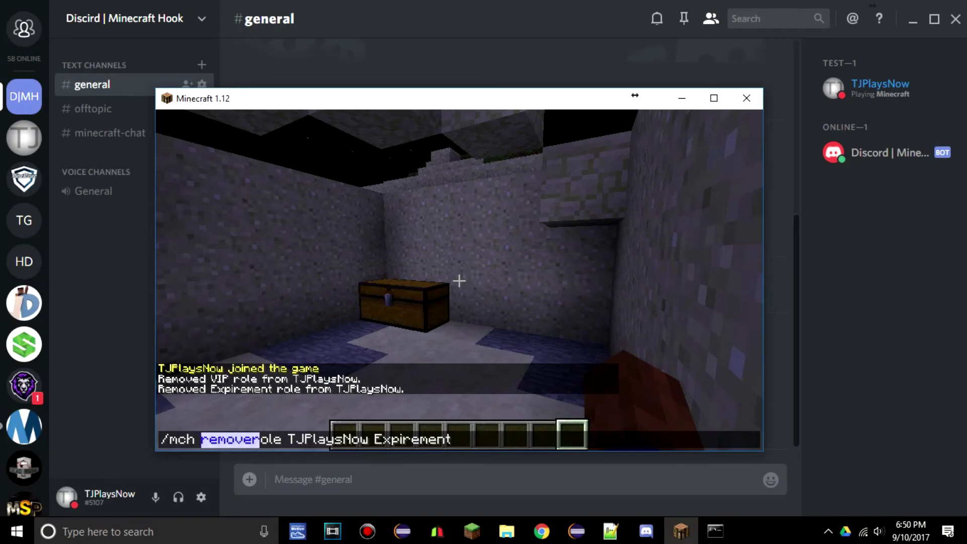
pyautogui.hotkey('shift', 'Left')
pyautogui.write('add')
pyautogui.press('Return')
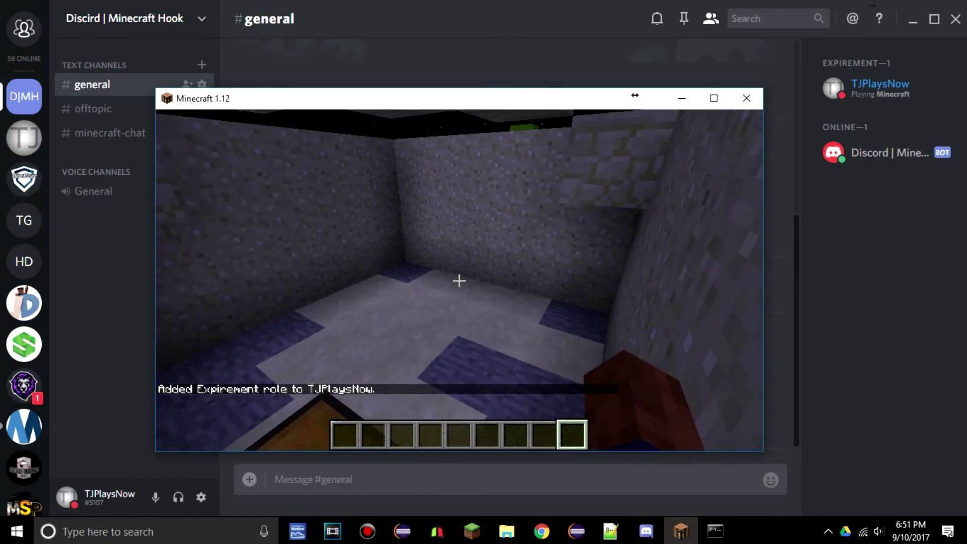
pyautogui.press('t')
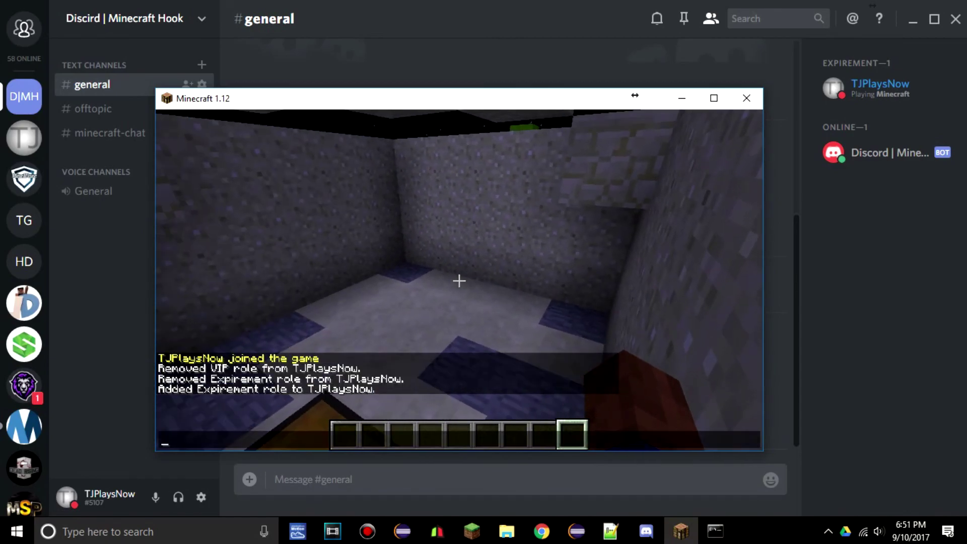